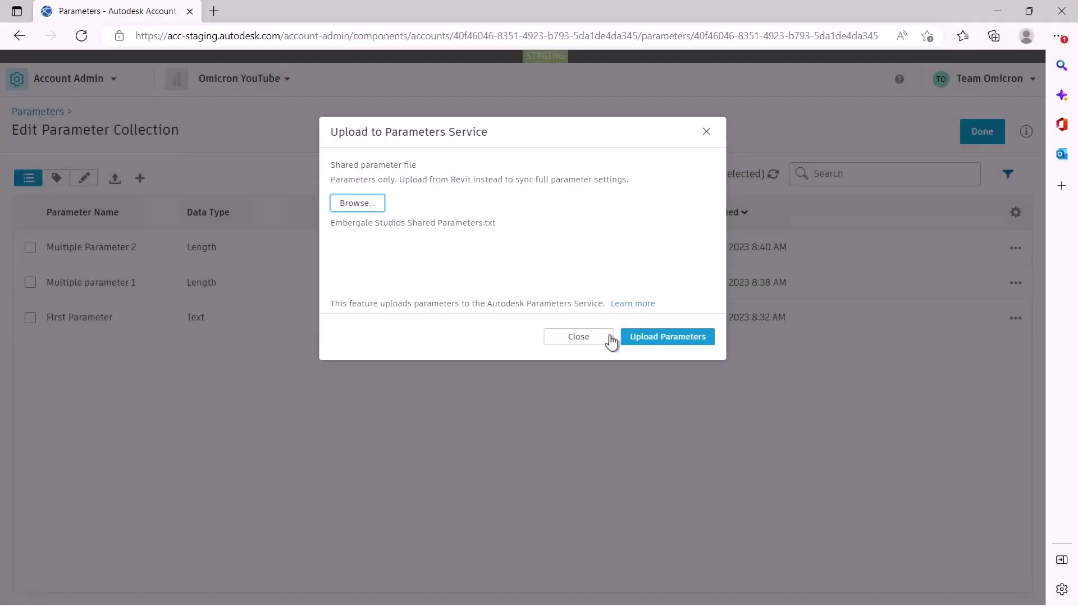
Upload the Embergale Studios shared parameters file to the cloud parameter collection
{"action": "left_click", "coordinate": [633, 341]}
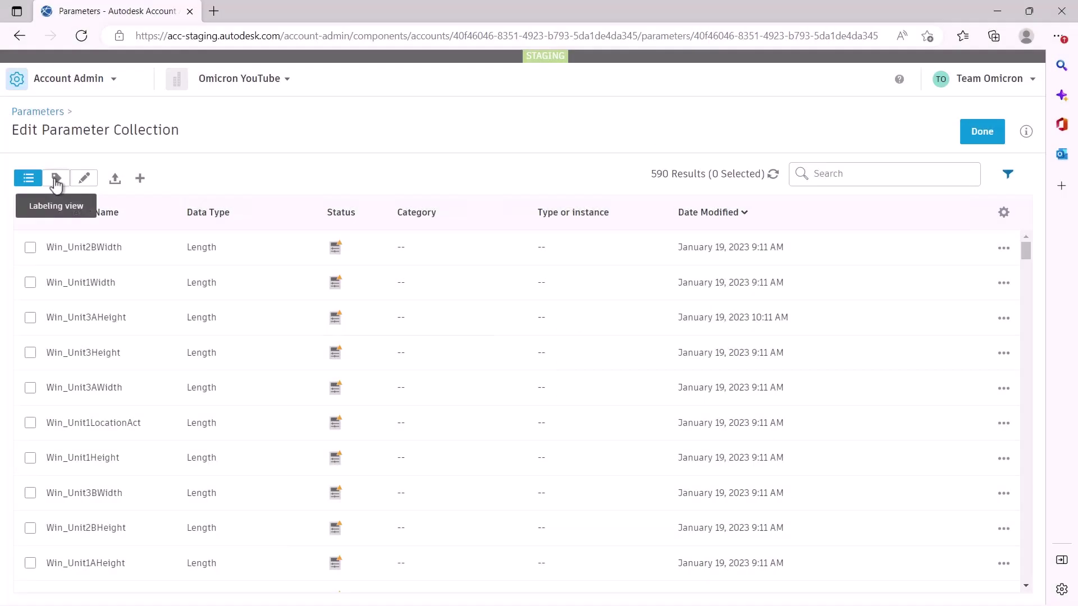
Show the parameter collection with each parameter's labels and scroll through it
{"action": "left_click", "coordinate": [55, 180]}
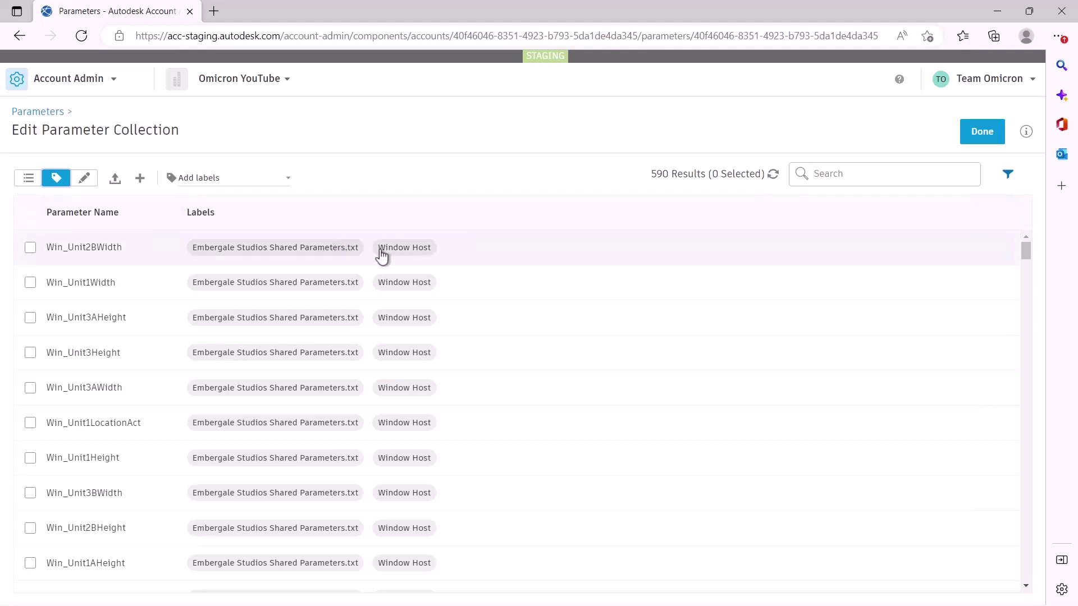
{"action": "scroll", "coordinate": [500, 314], "scroll_direction": "down", "scroll_amount": 10}
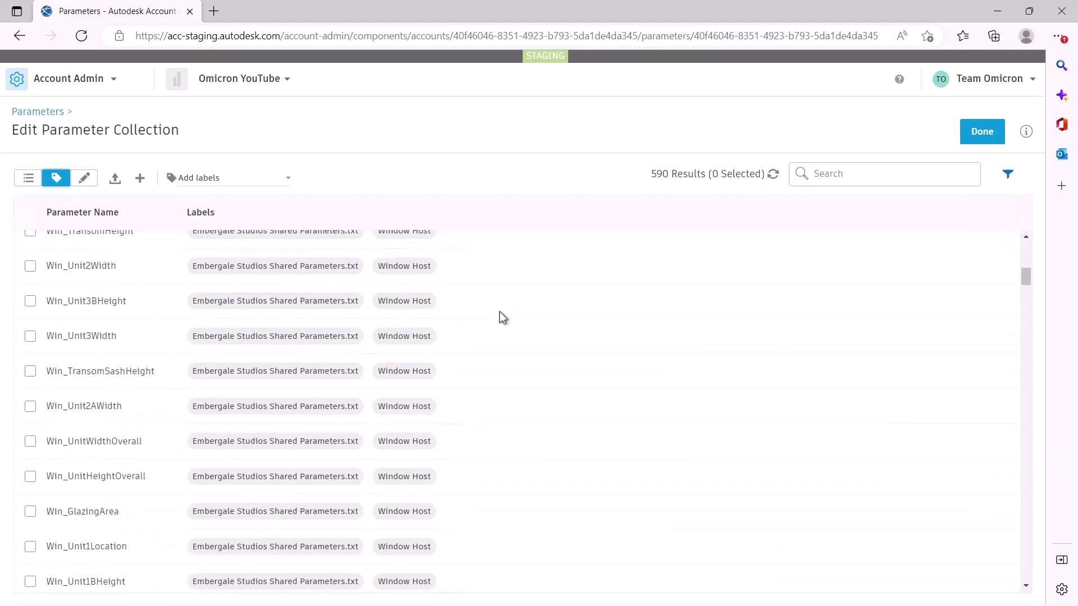
{"action": "scroll", "coordinate": [500, 312], "scroll_direction": "down", "scroll_amount": 20}
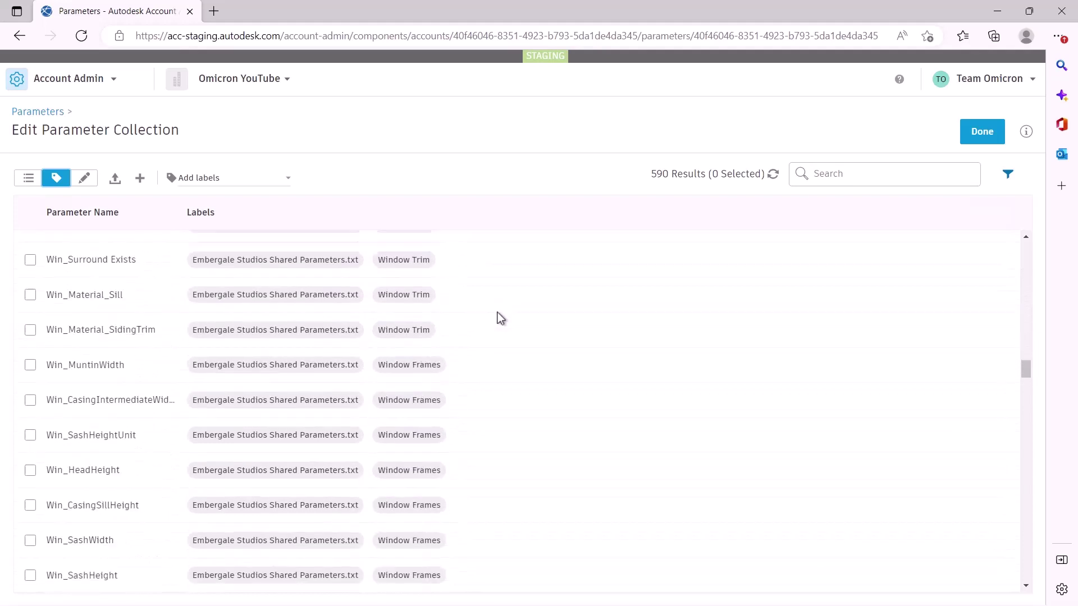
{"action": "scroll", "coordinate": [497, 317], "scroll_direction": "down", "scroll_amount": 3}
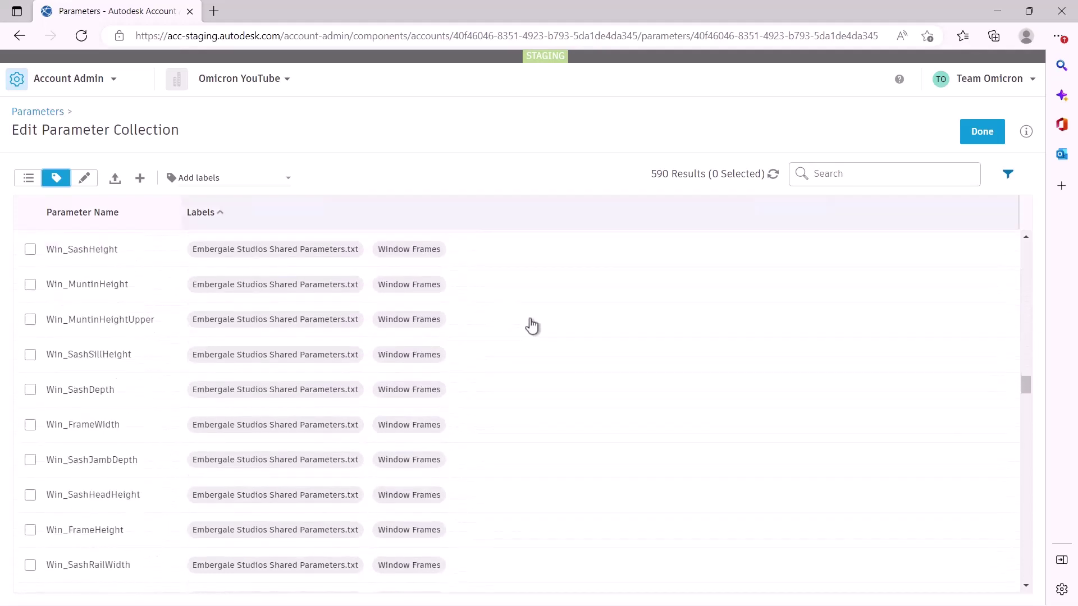
Filter to Electrical-labelled parameters, then return to the labelled list of all 602
{"action": "left_click", "coordinate": [1008, 175]}
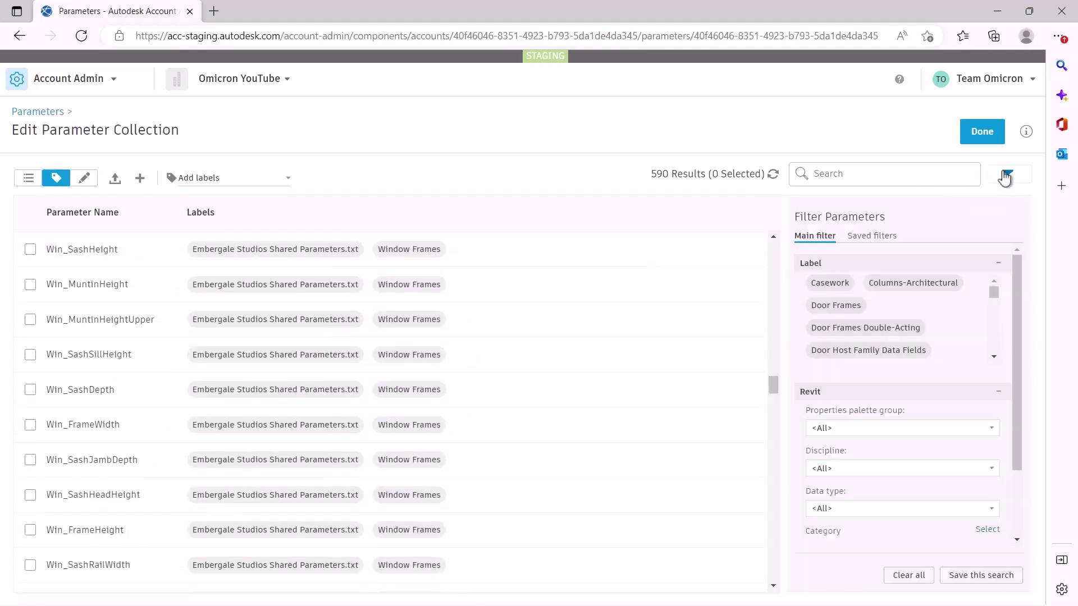
{"action": "scroll", "coordinate": [990, 305], "scroll_direction": "down", "scroll_amount": 3}
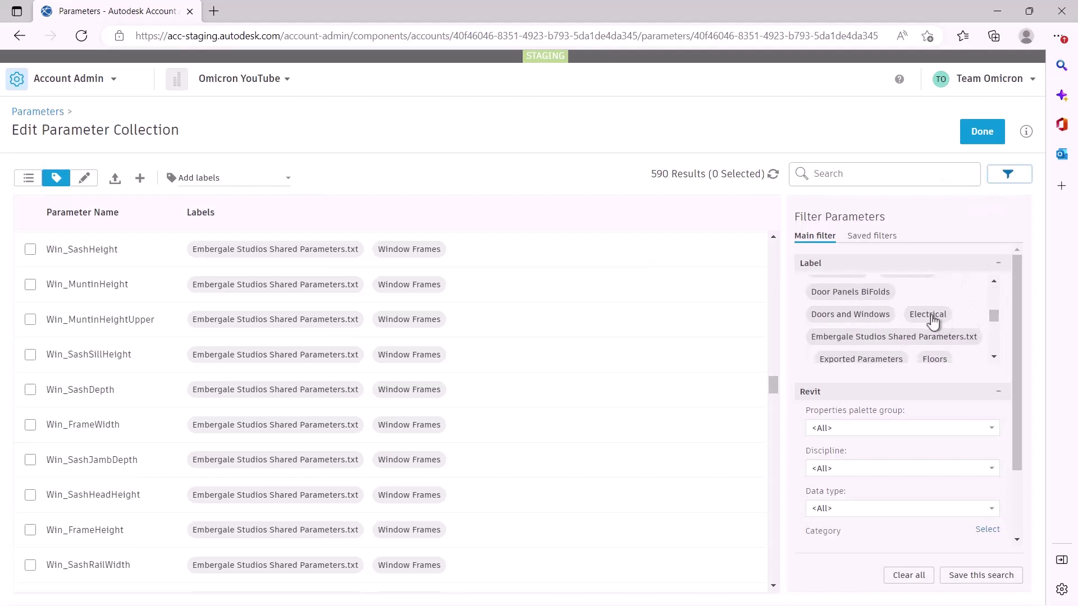
{"action": "left_click", "coordinate": [928, 315]}
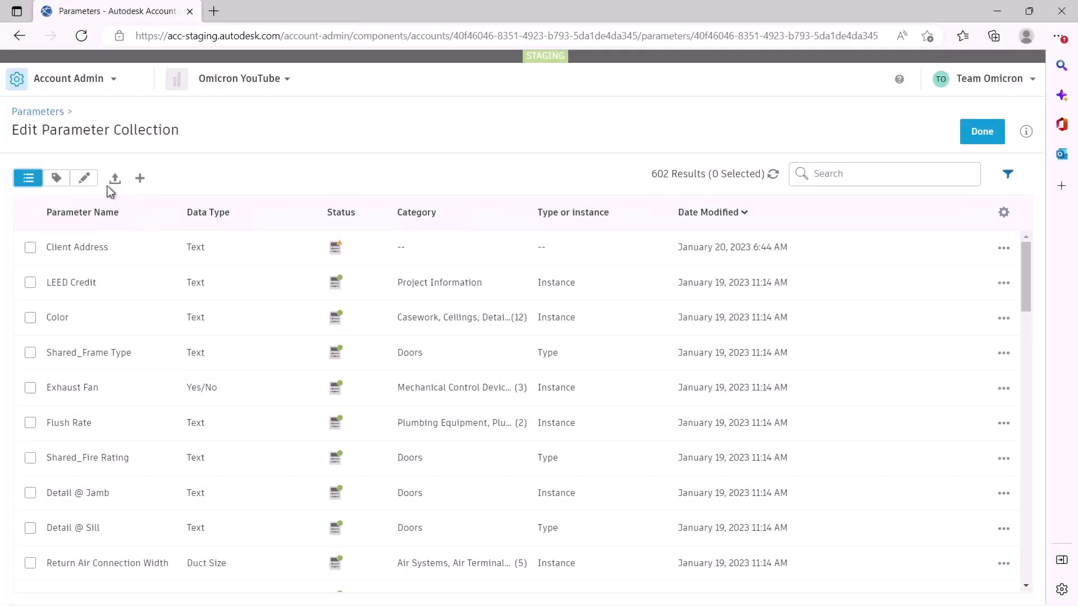
{"action": "left_click", "coordinate": [57, 179]}
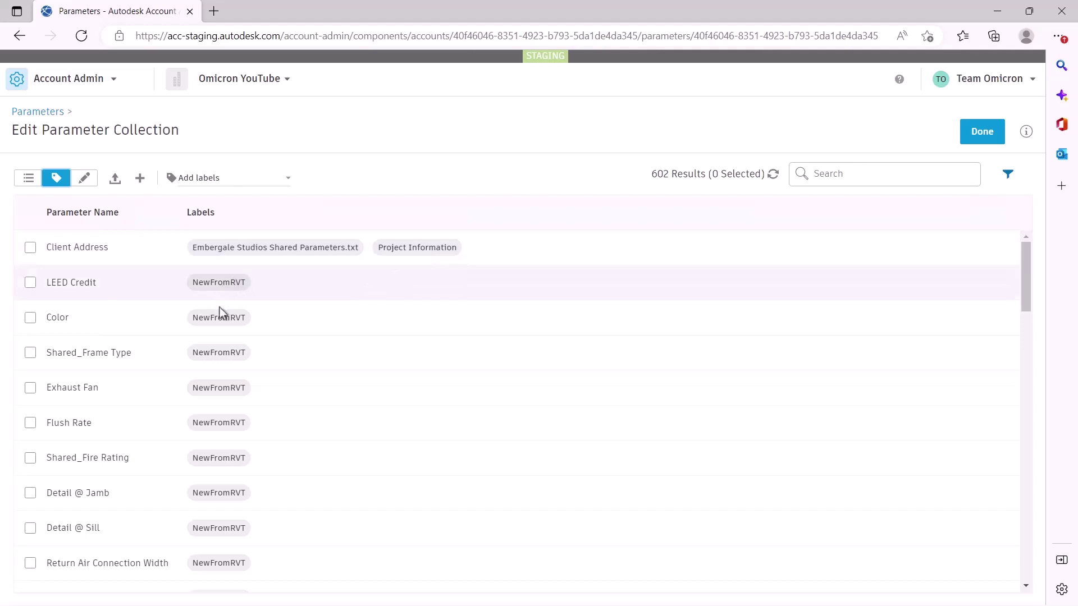
{"action": "scroll", "coordinate": [221, 387], "scroll_direction": "down", "scroll_amount": 4}
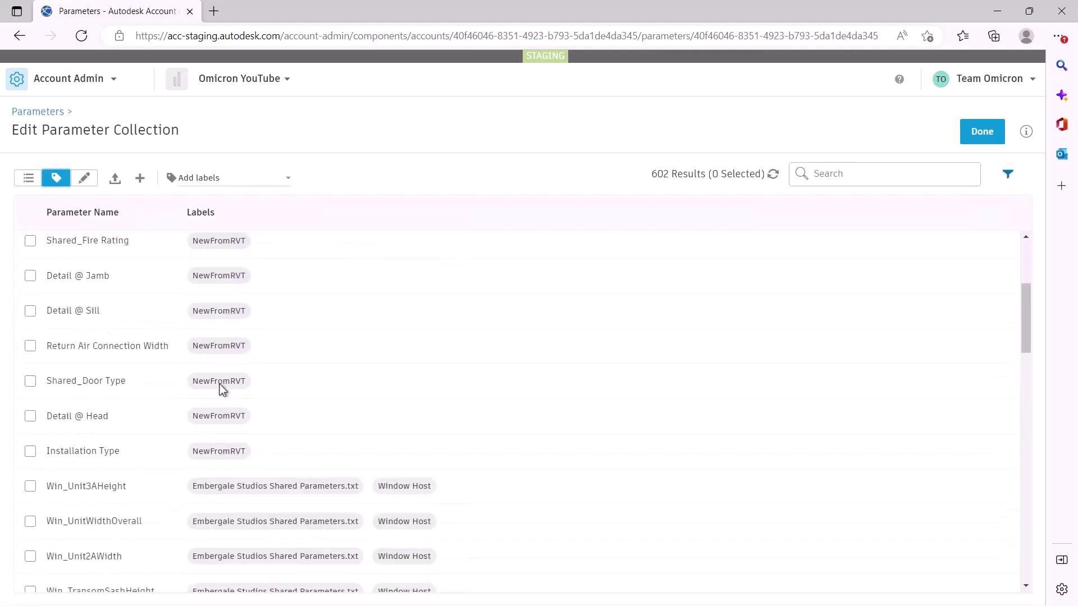
{"action": "scroll", "coordinate": [223, 387], "scroll_direction": "down", "scroll_amount": 2}
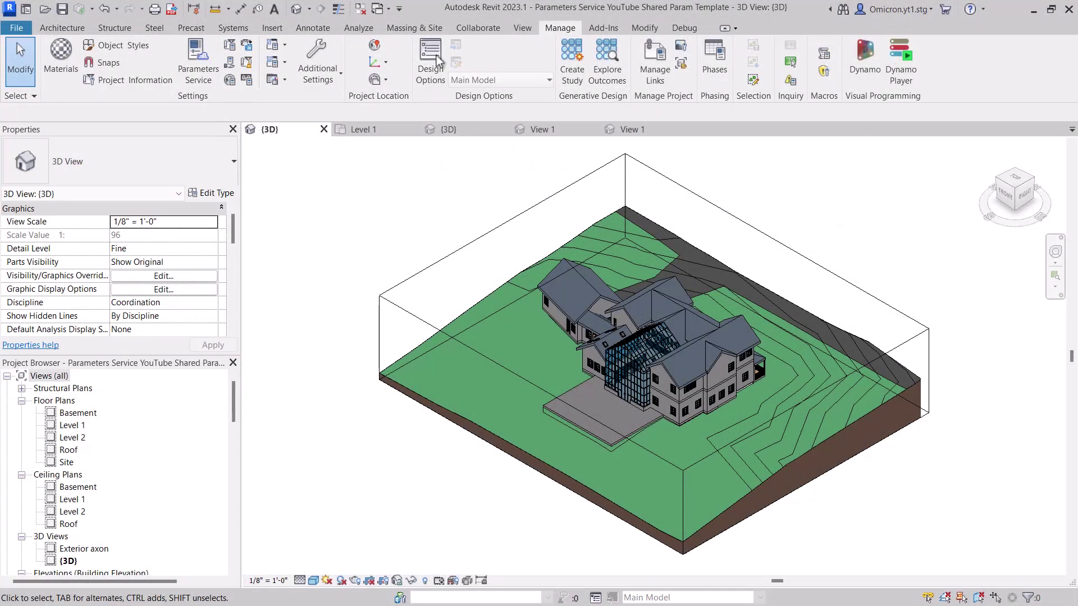
Open Revit's Parameters Service and display the 602 parameters in the Labeling view
{"action": "left_click", "coordinate": [197, 71]}
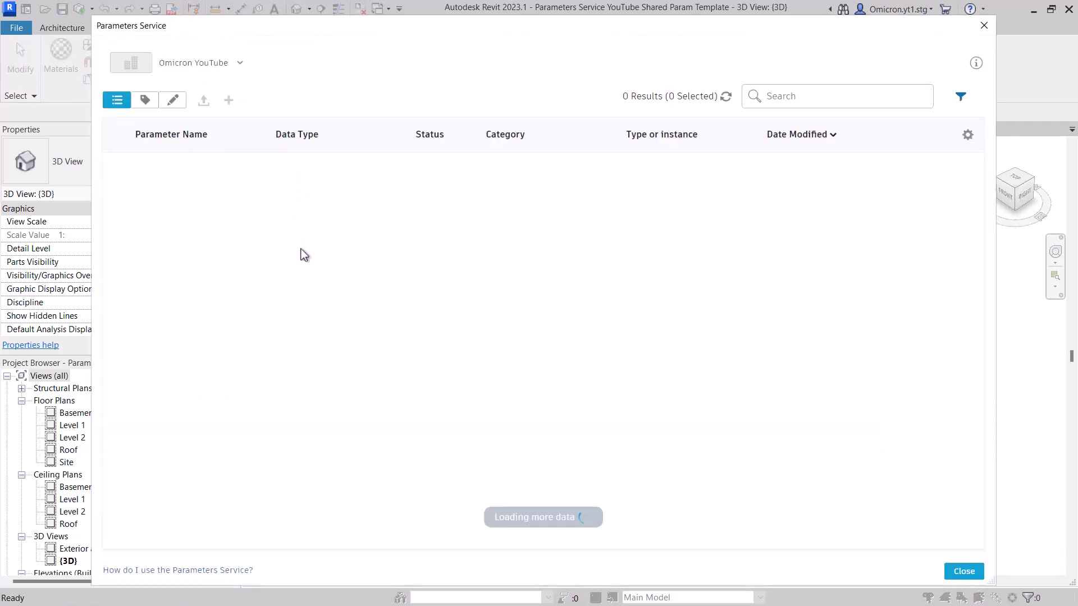
{"action": "left_click", "coordinate": [147, 103]}
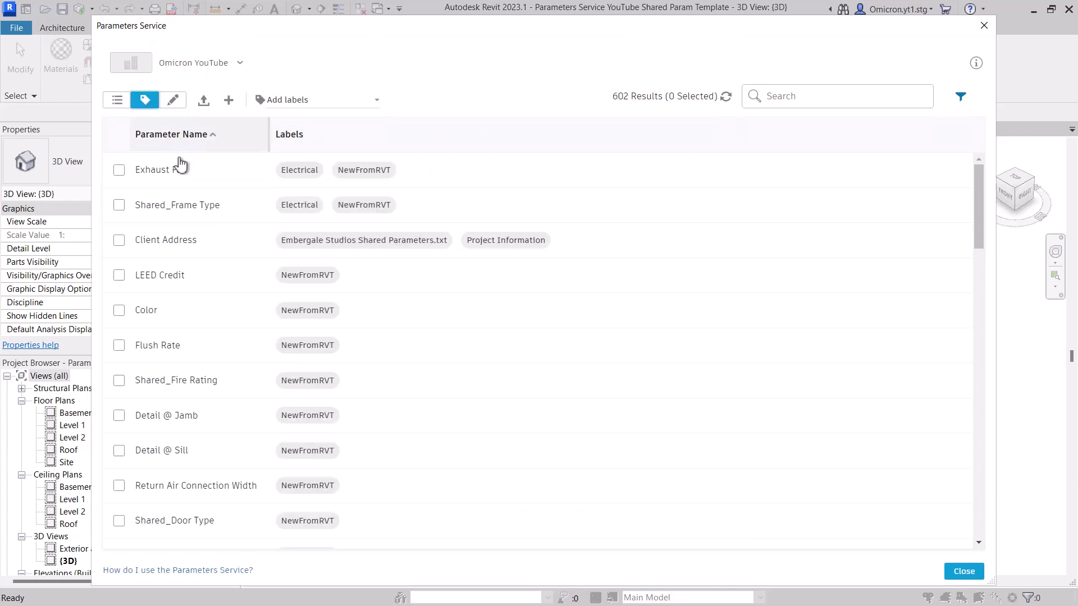
Add the Multi-Category label to the LEED Credit parameter
{"action": "left_click", "coordinate": [377, 103]}
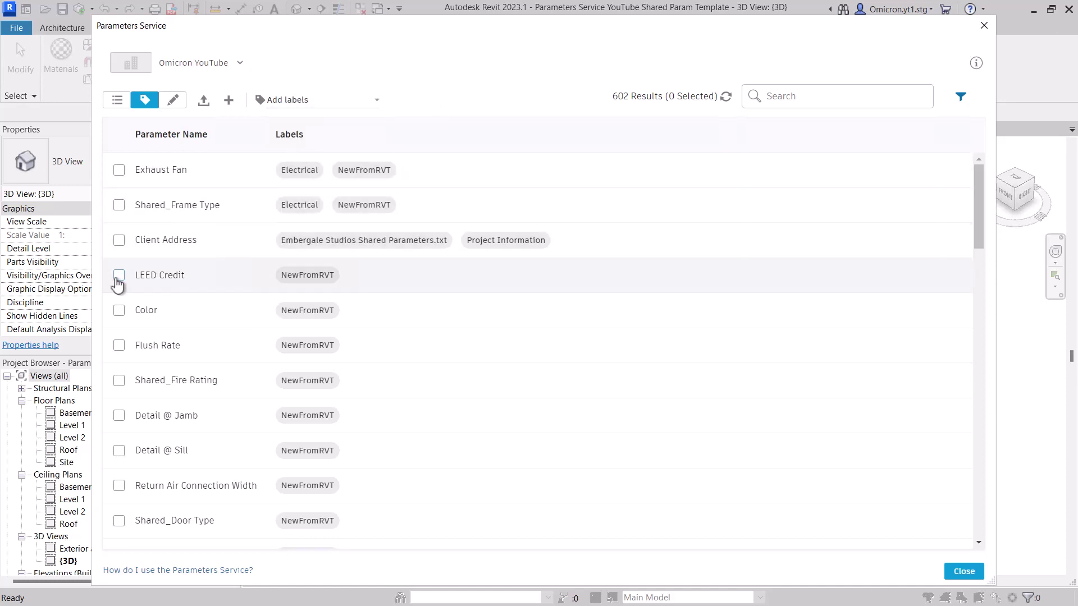
{"action": "left_click", "coordinate": [118, 277]}
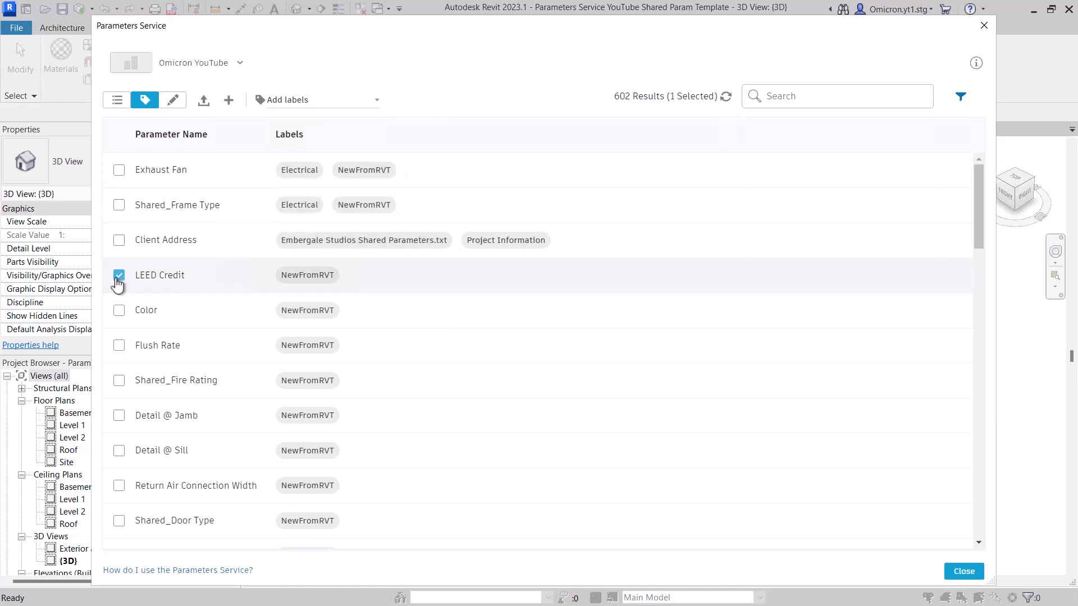
{"action": "left_click", "coordinate": [375, 100]}
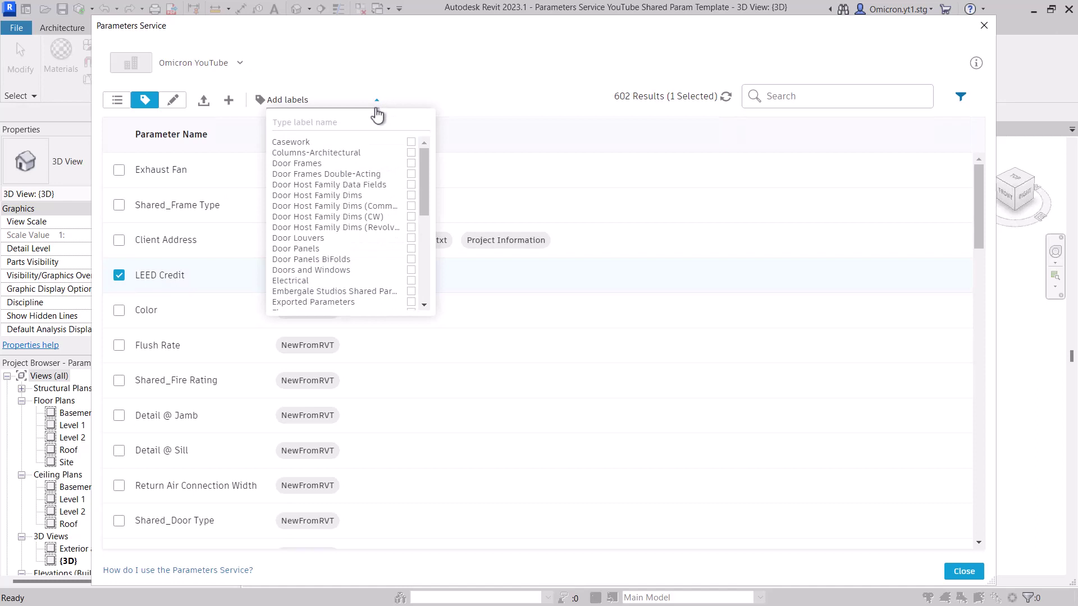
{"action": "left_click_drag", "start_coordinate": [423, 176], "coordinate": [411, 224]}
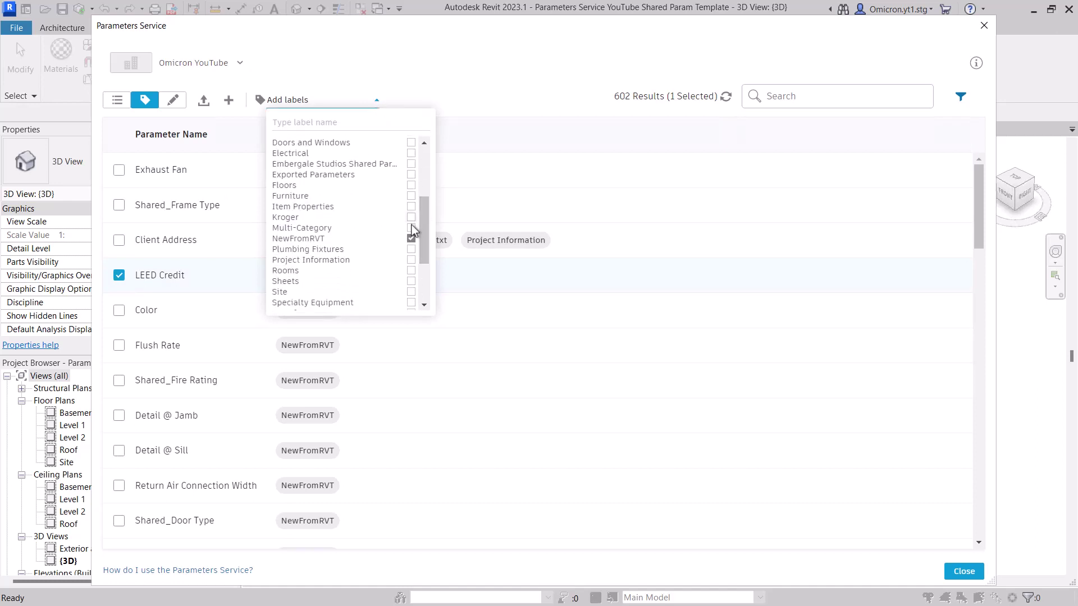
{"action": "left_click", "coordinate": [487, 91]}
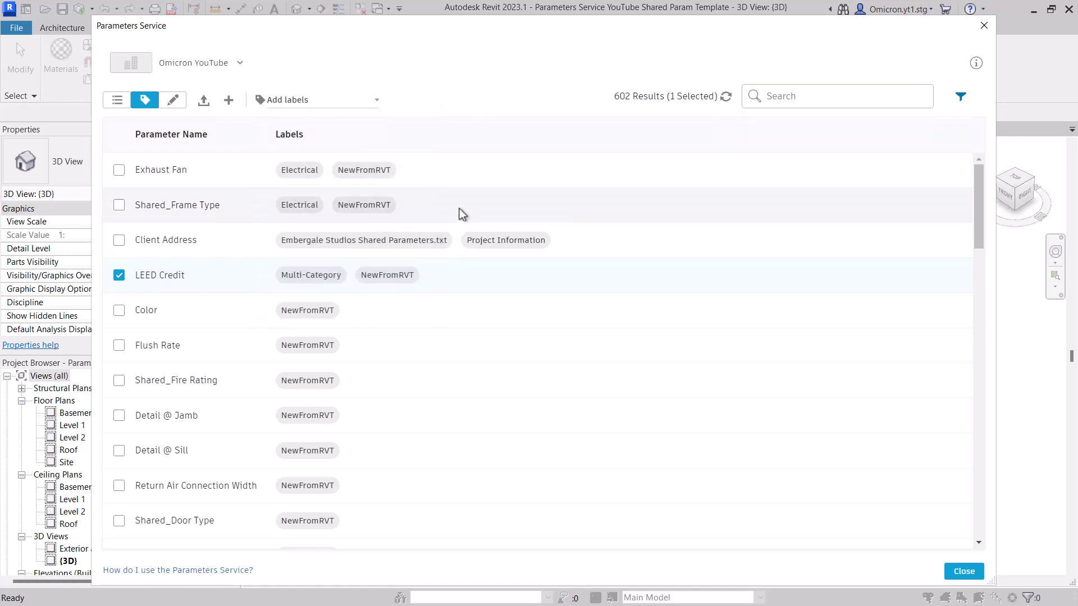
Create a new 'YouTube' label and apply it to LEED Credit
{"action": "left_click", "coordinate": [376, 102]}
{"action": "left_click", "coordinate": [371, 122]}
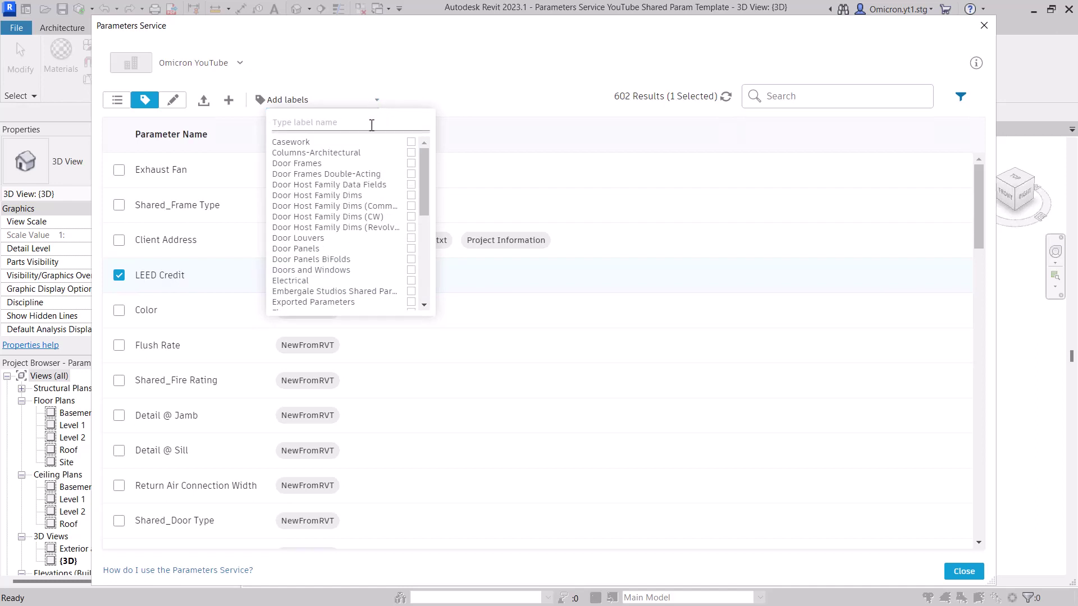
{"action": "type", "text": "YouTube"}
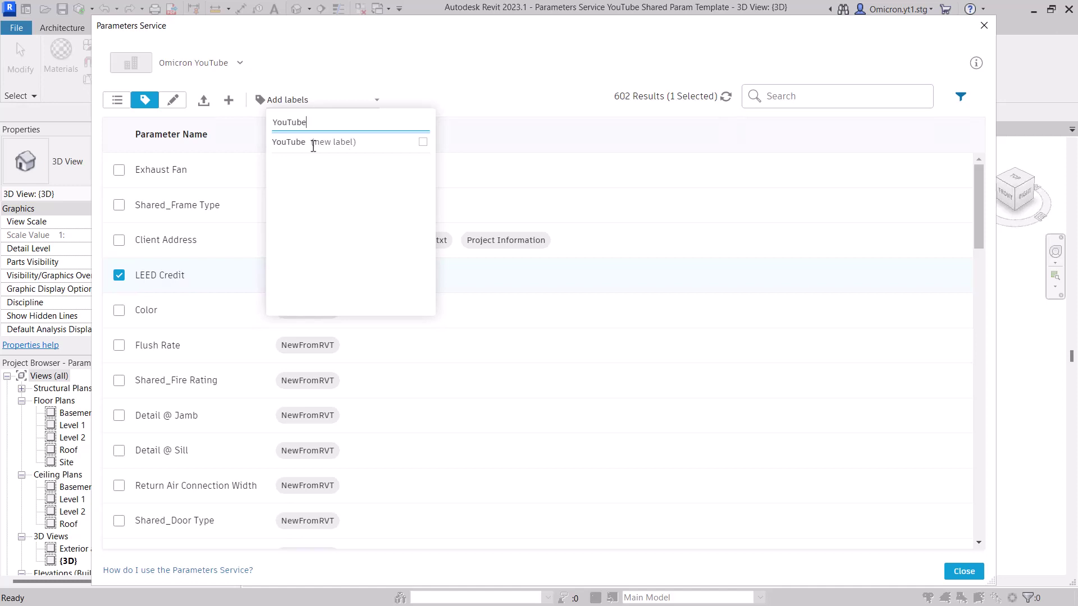
{"action": "left_click", "coordinate": [423, 143]}
{"action": "left_click", "coordinate": [508, 89]}
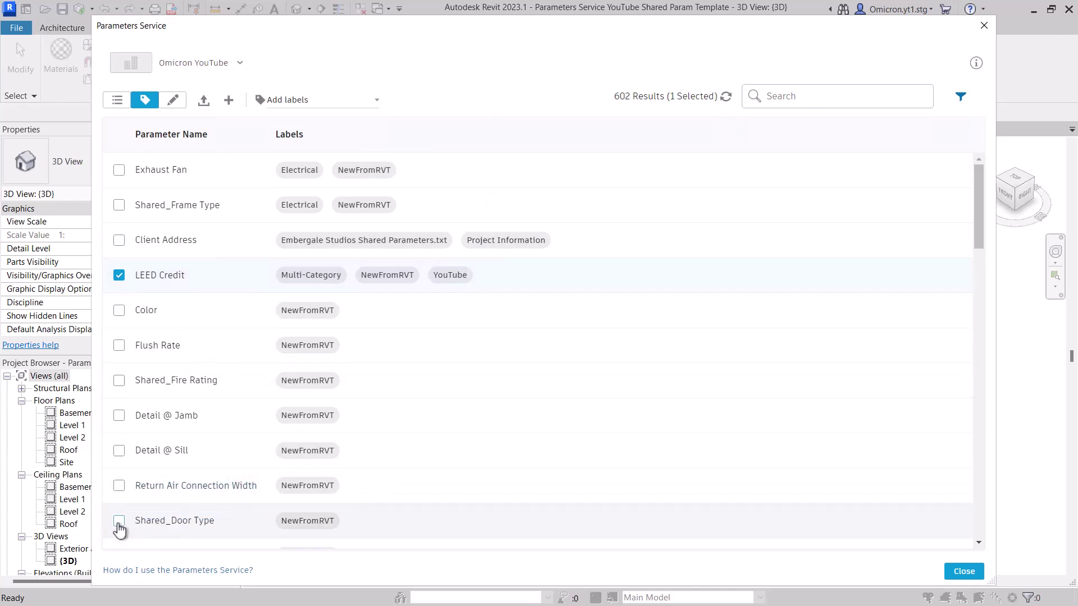
Apply the YouTube label to the parameters from Color through Shared_Door Type
{"action": "left_click", "coordinate": [119, 522], "text": "shift"}
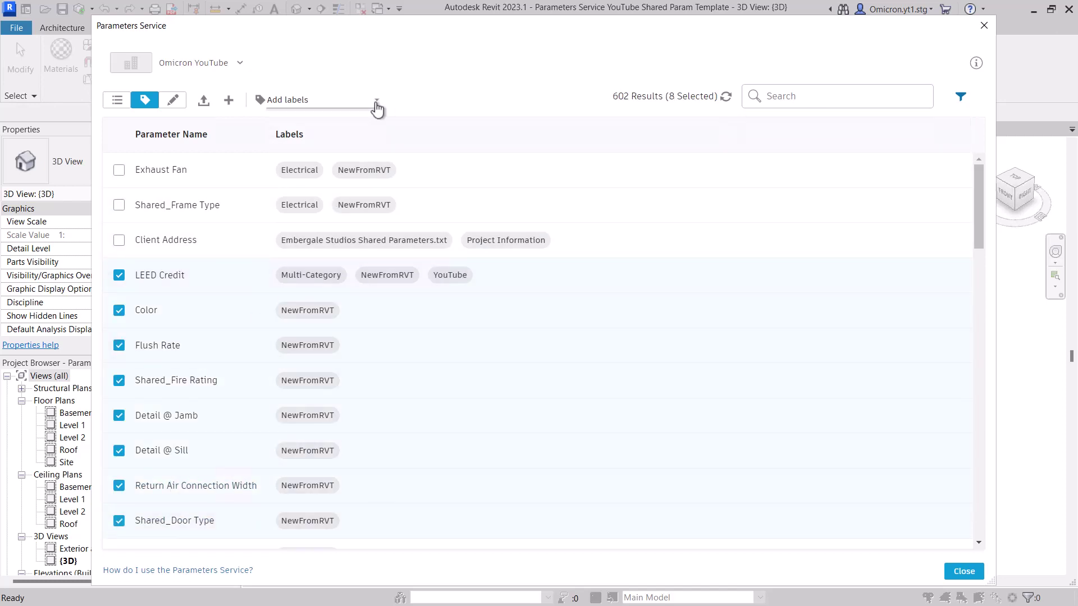
{"action": "left_click", "coordinate": [376, 103]}
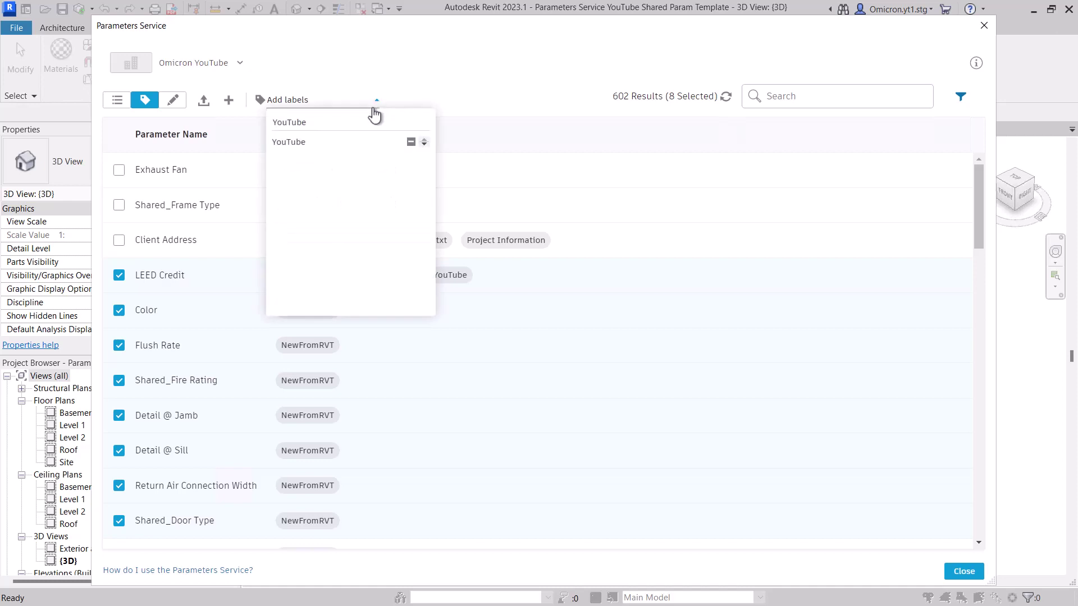
{"action": "left_click", "coordinate": [411, 142]}
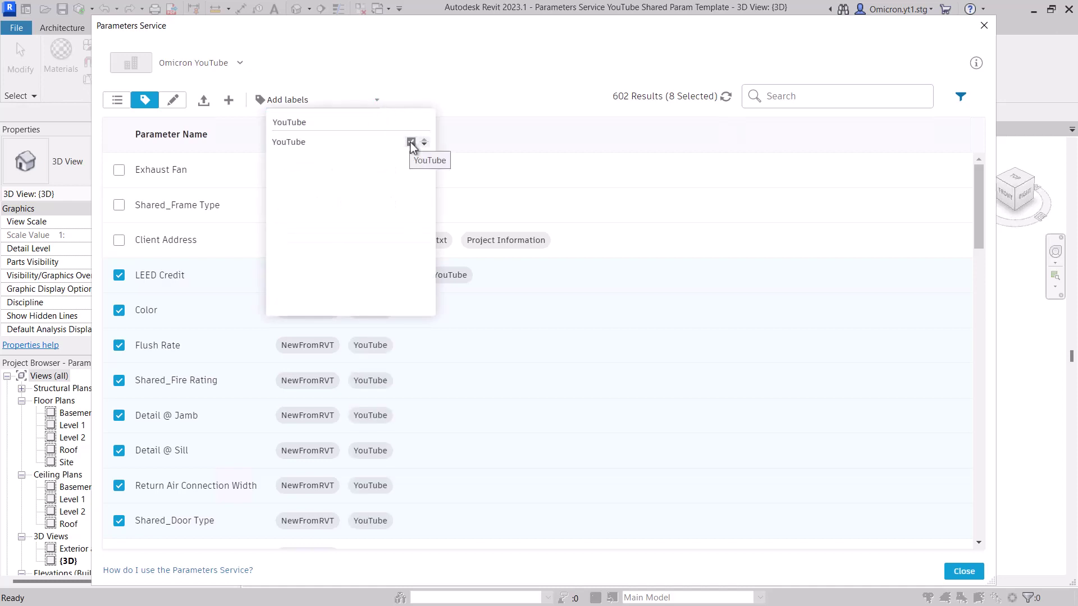
{"action": "left_click", "coordinate": [498, 111]}
Remove YouTube from Return Air Connection Width and Shared_Door Type
{"action": "left_click", "coordinate": [119, 275]}
{"action": "left_click", "coordinate": [119, 450], "text": "shift"}
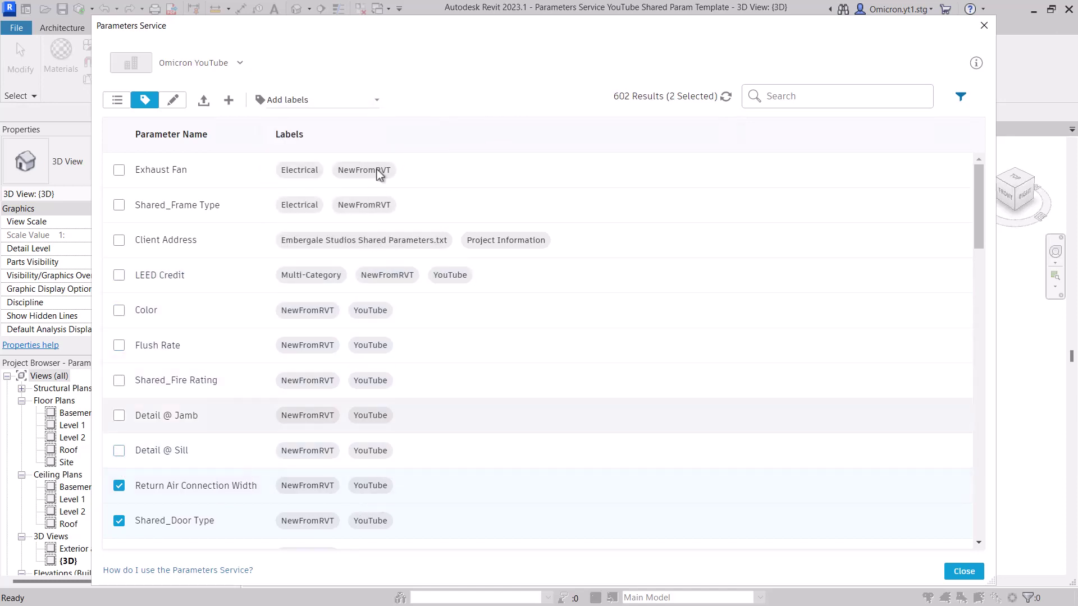
{"action": "left_click", "coordinate": [376, 101]}
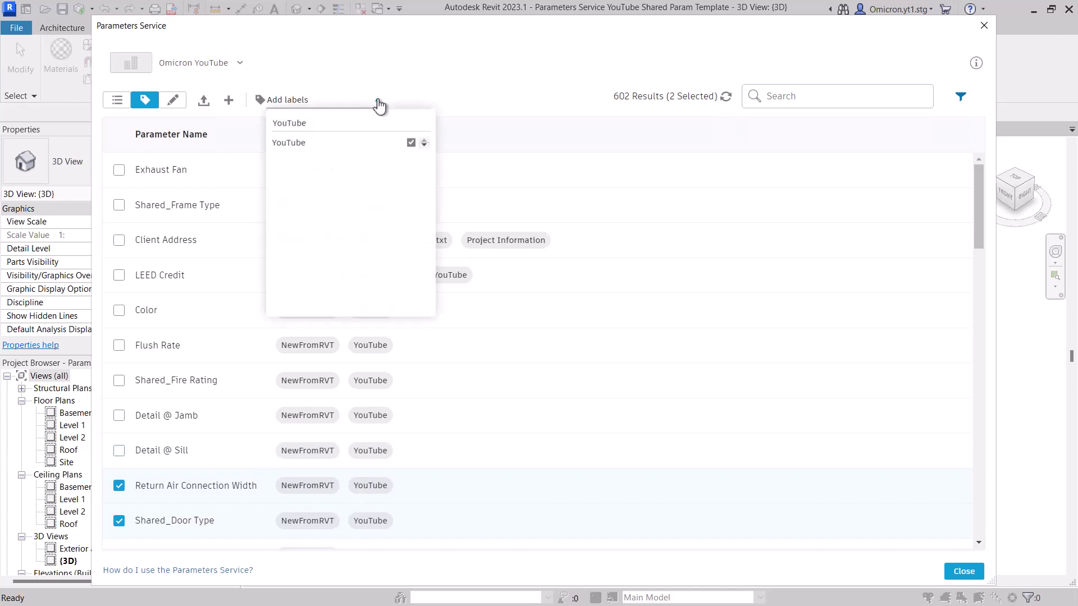
{"action": "left_click", "coordinate": [412, 143]}
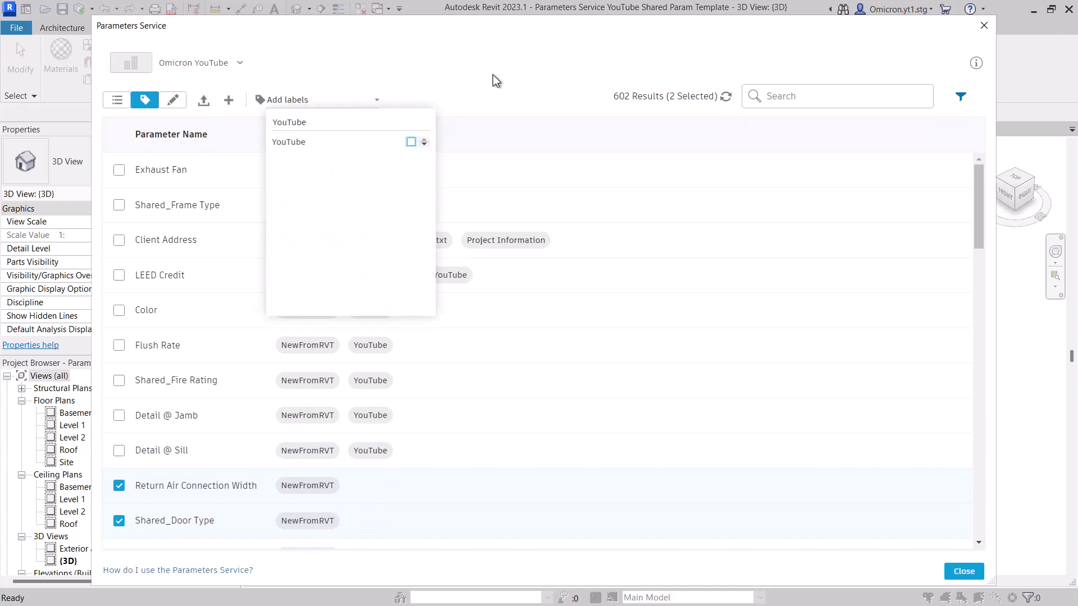
{"action": "left_click", "coordinate": [483, 415]}
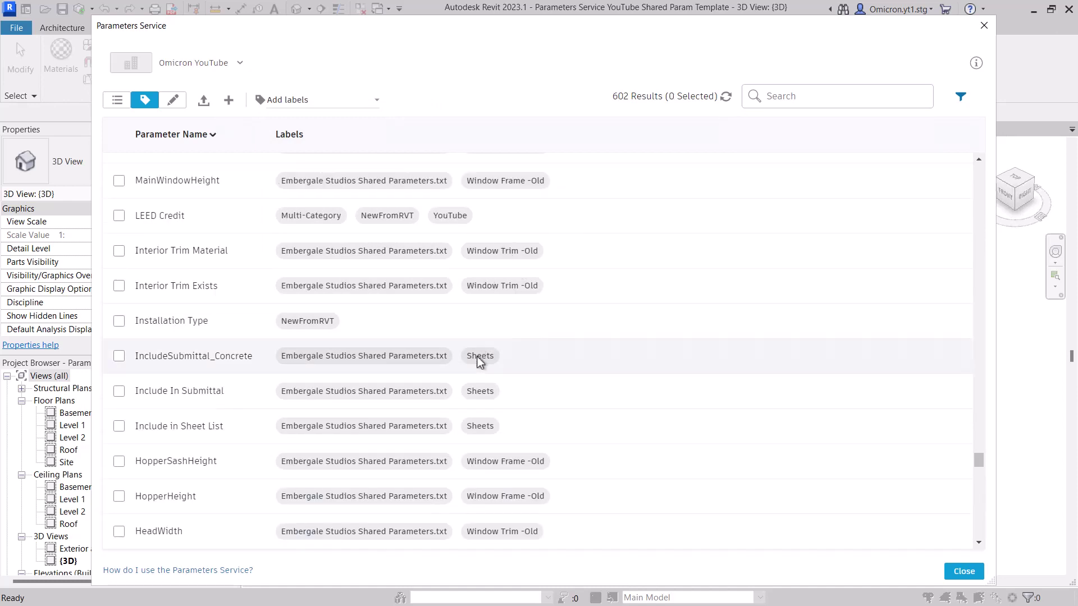
Search 'win' to list 174 window parameters, browse them, and show the filter panel
{"action": "scroll", "coordinate": [493, 479], "scroll_direction": "down", "scroll_amount": 2}
{"action": "scroll", "coordinate": [493, 474], "scroll_direction": "down", "scroll_amount": 10}
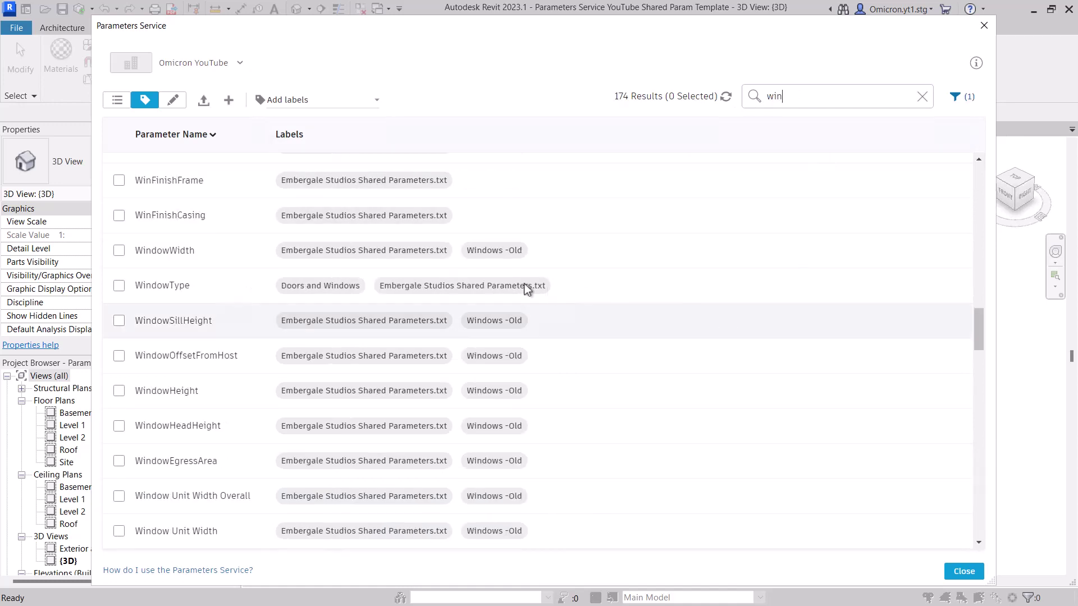
{"action": "scroll", "coordinate": [211, 379], "scroll_direction": "down", "scroll_amount": 5}
{"action": "scroll", "coordinate": [210, 378], "scroll_direction": "down", "scroll_amount": 5}
{"action": "scroll", "coordinate": [208, 375], "scroll_direction": "down", "scroll_amount": 2}
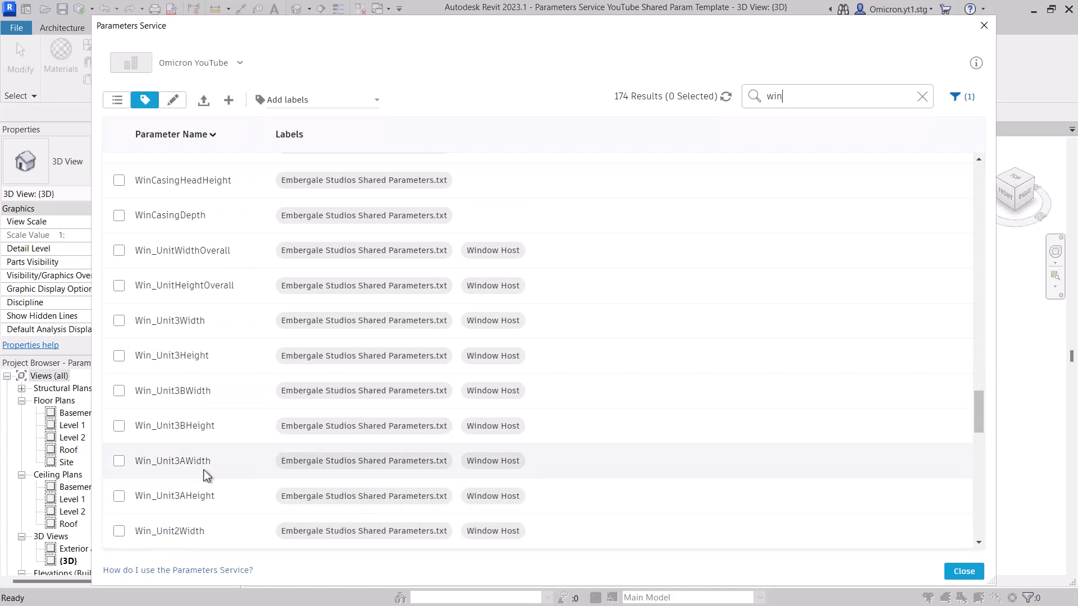
{"action": "scroll", "coordinate": [207, 476], "scroll_direction": "down", "scroll_amount": 5}
{"action": "scroll", "coordinate": [207, 476], "scroll_direction": "down", "scroll_amount": 5}
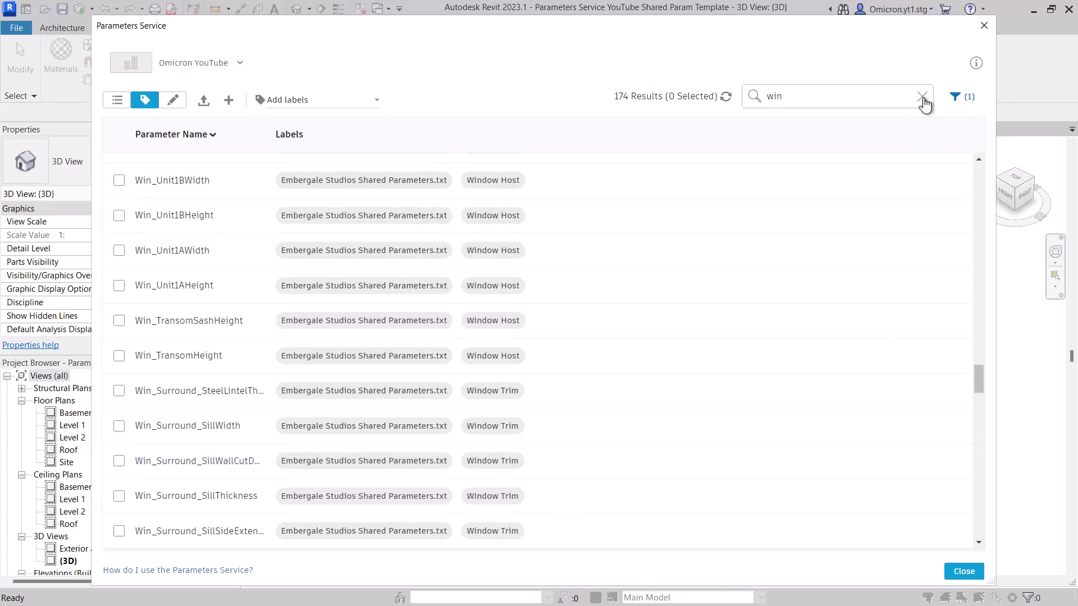
{"action": "left_click", "coordinate": [960, 100]}
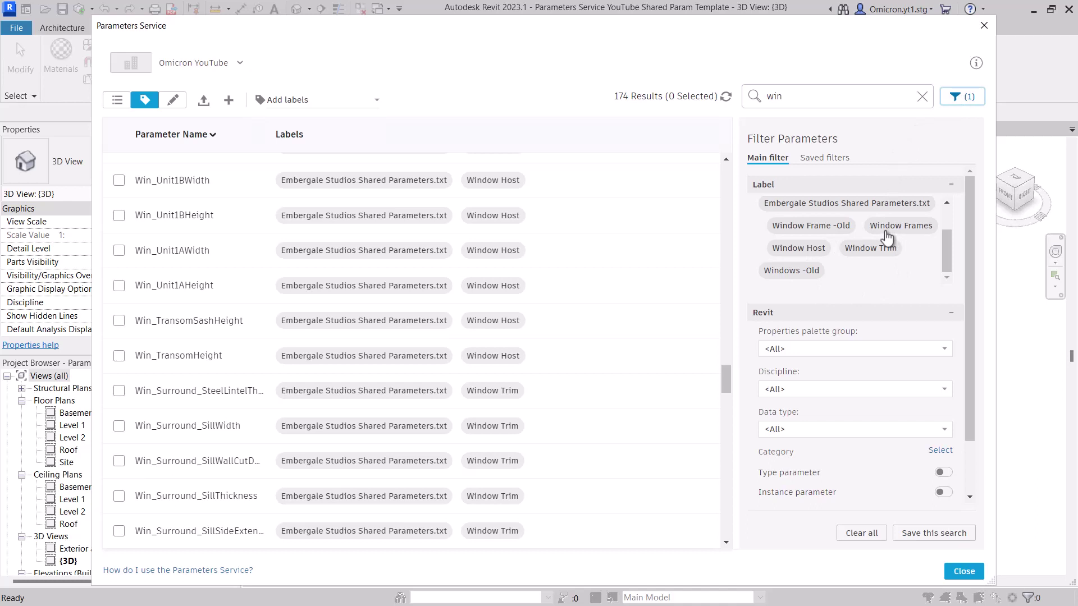
Filter by the Window Frames label, then clear all filters
{"action": "left_click", "coordinate": [901, 228]}
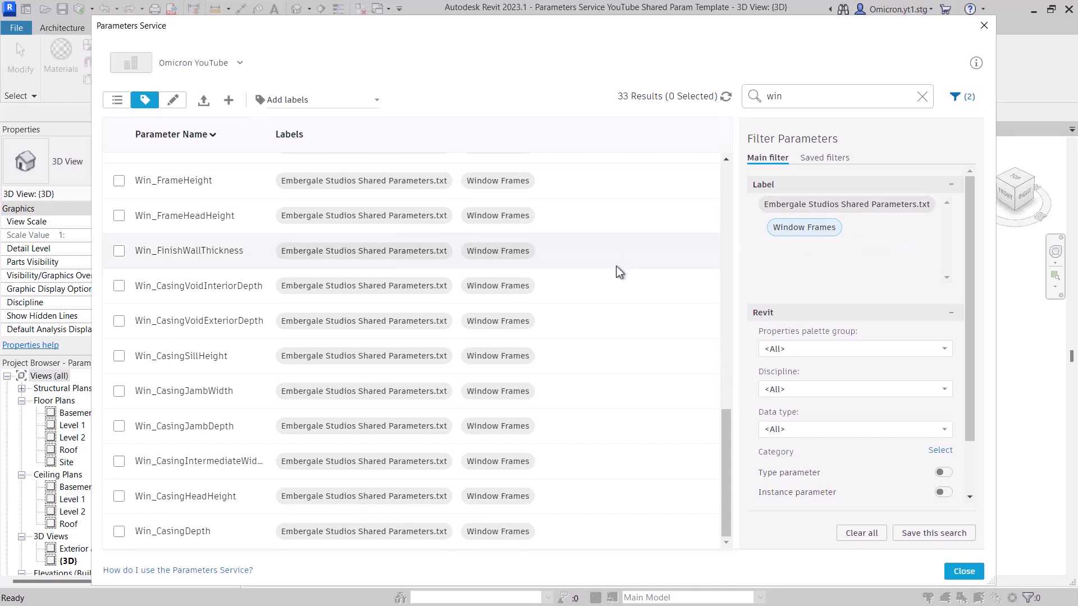
{"action": "left_click", "coordinate": [864, 536]}
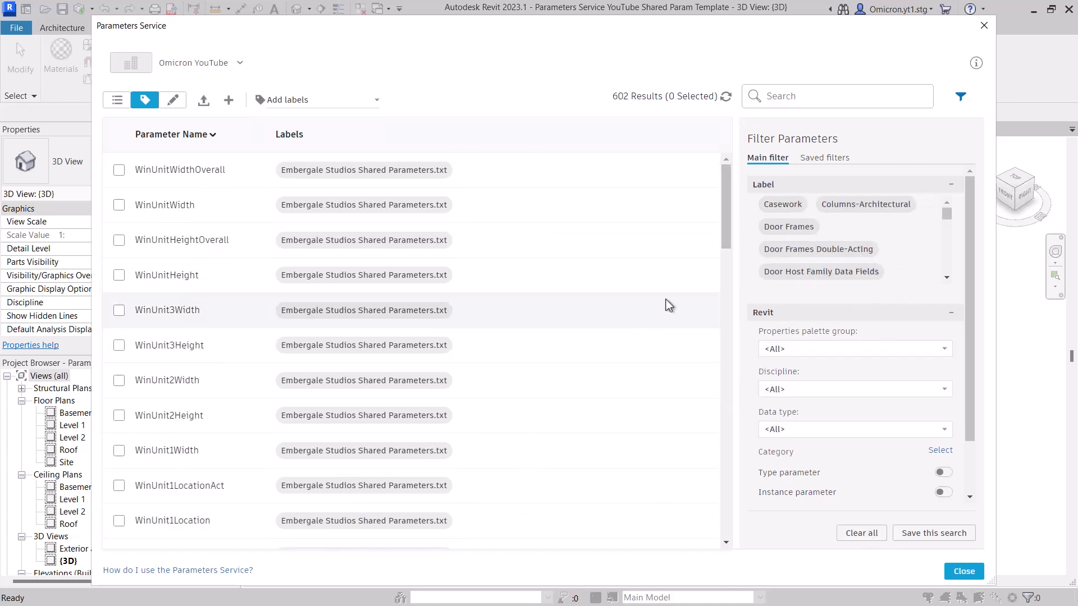
{"action": "scroll", "coordinate": [896, 235], "scroll_direction": "down", "scroll_amount": 10}
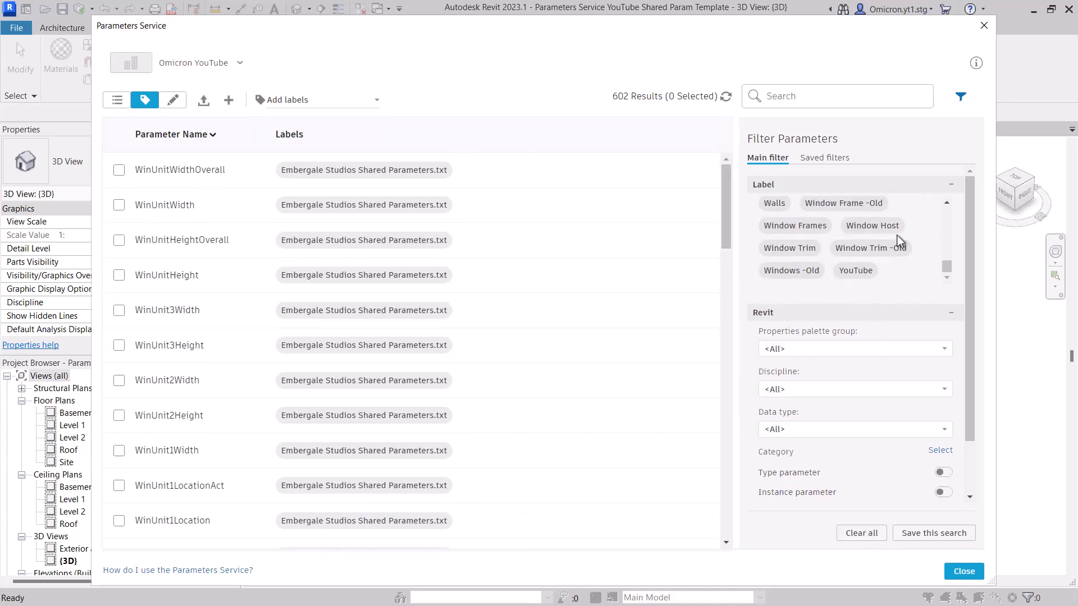
Filter by the Window Trim label, review results, then clear to show all 602
{"action": "left_click", "coordinate": [805, 251]}
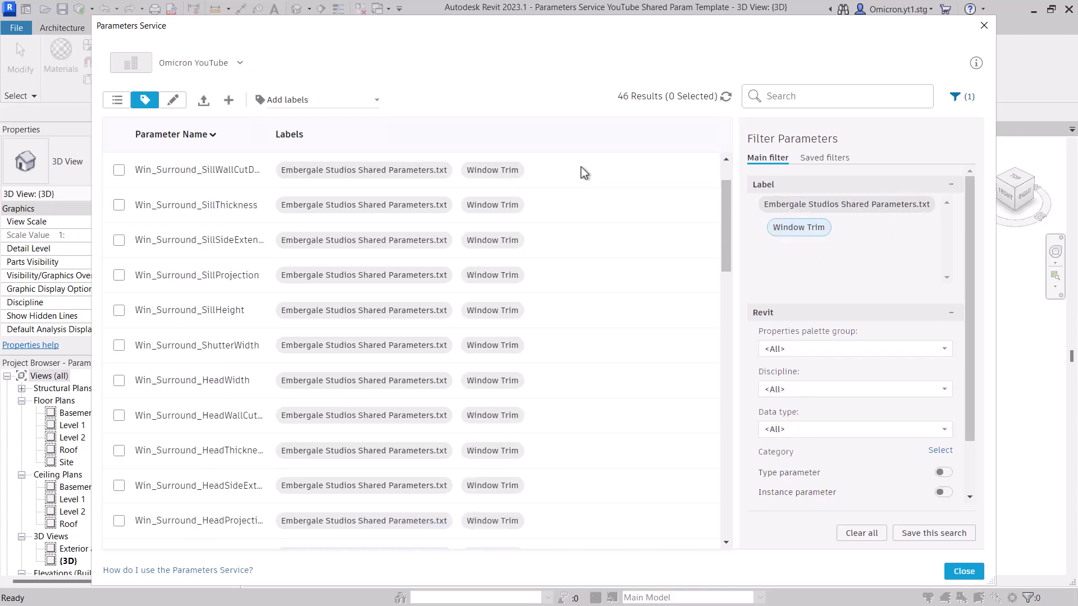
{"action": "scroll", "coordinate": [581, 167], "scroll_direction": "down", "scroll_amount": 5}
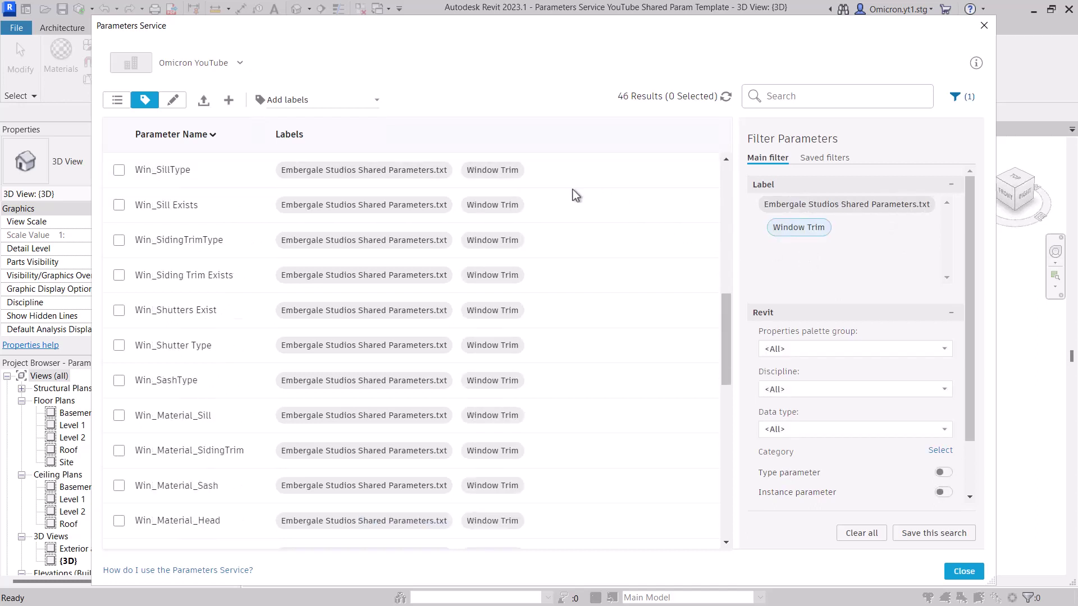
{"action": "scroll", "coordinate": [572, 190], "scroll_direction": "down", "scroll_amount": 6}
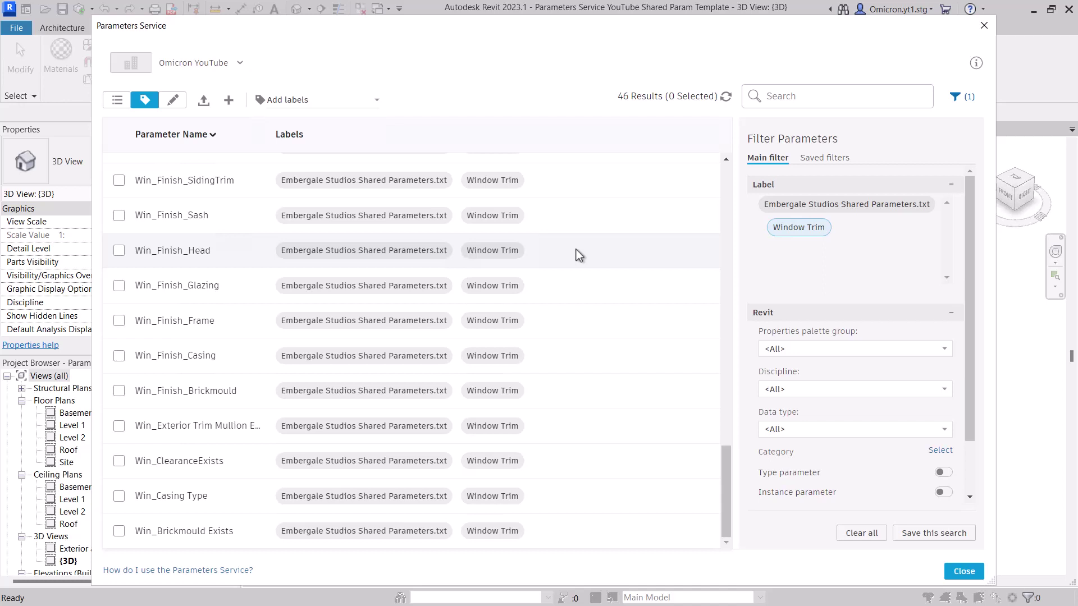
{"action": "left_click", "coordinate": [861, 532]}
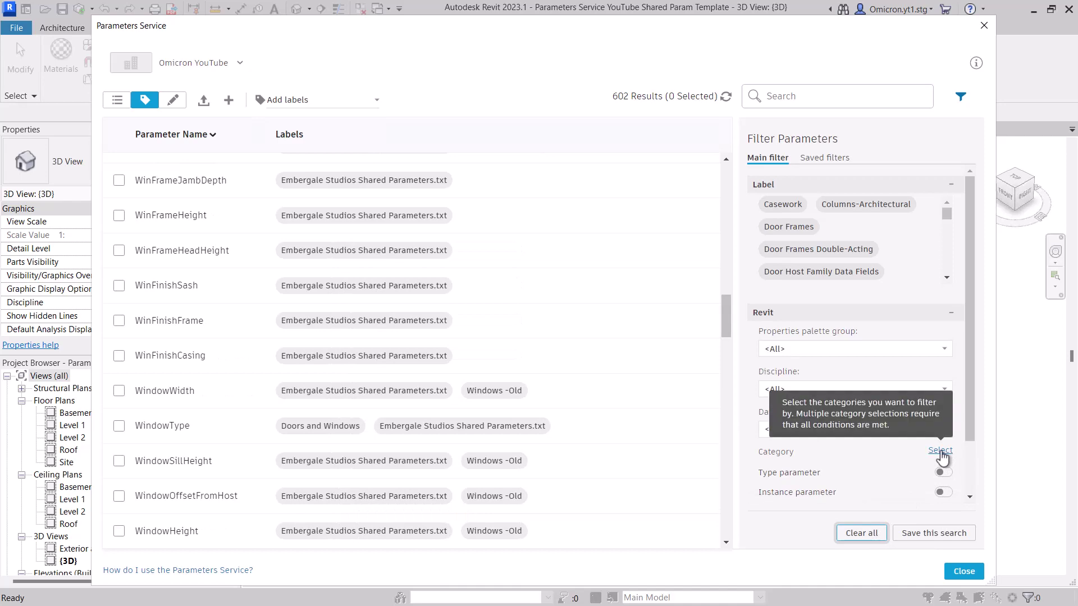
Filter the parameter list to the Windows category, leaving 186 parameters
{"action": "left_click", "coordinate": [940, 452]}
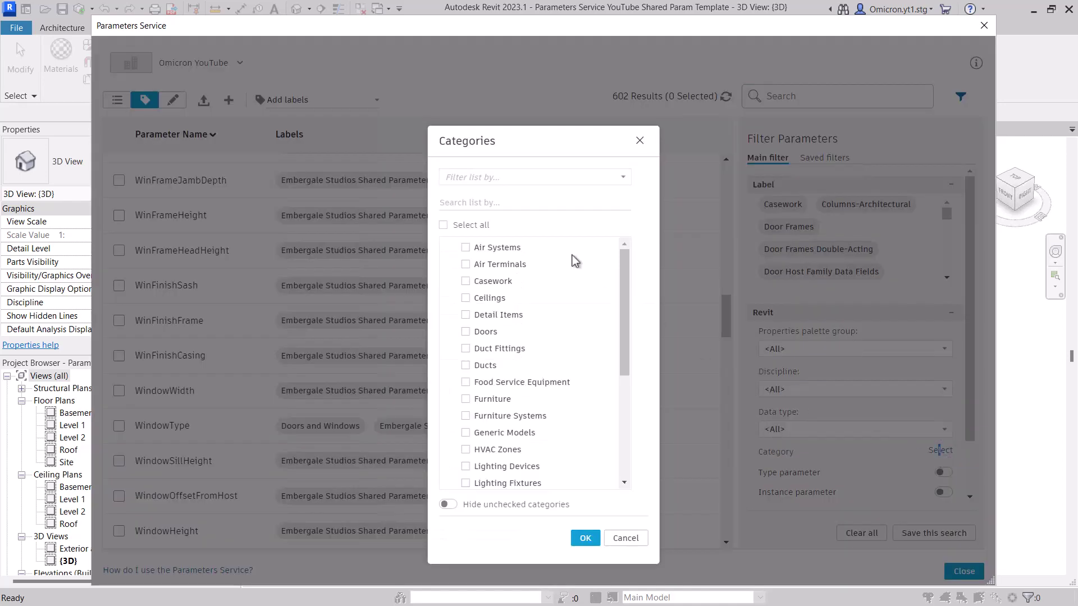
{"action": "left_click", "coordinate": [531, 206]}
{"action": "type", "text": "window"}
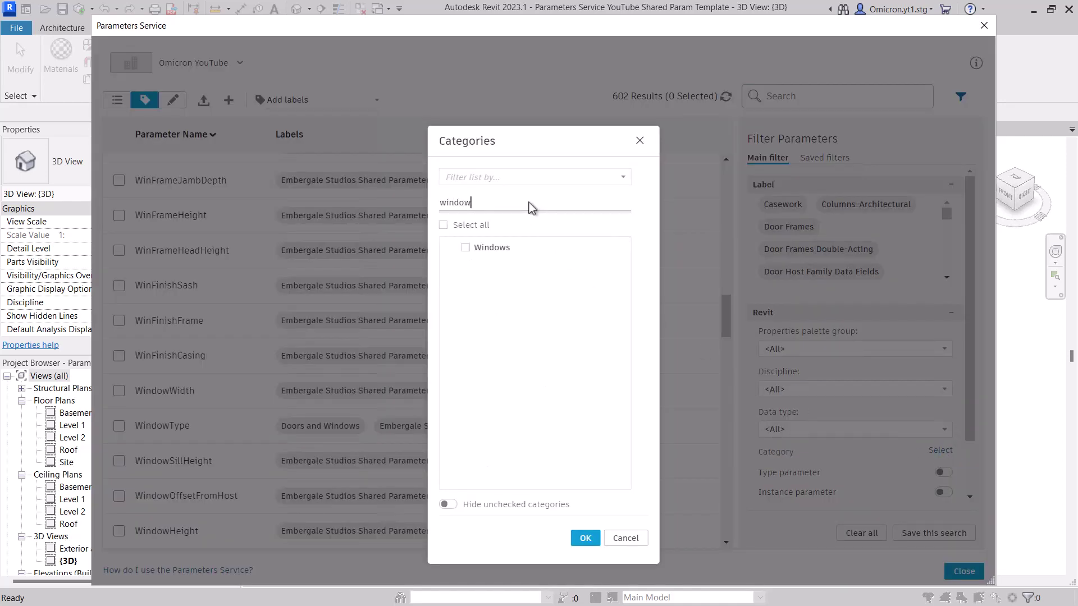
{"action": "left_click", "coordinate": [466, 249]}
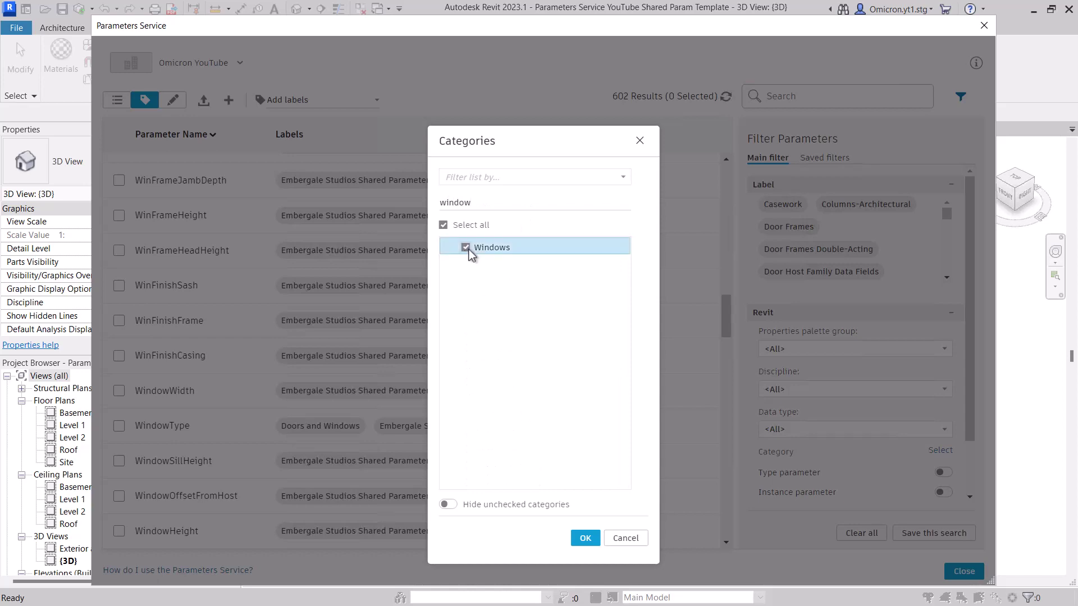
{"action": "left_click", "coordinate": [592, 546]}
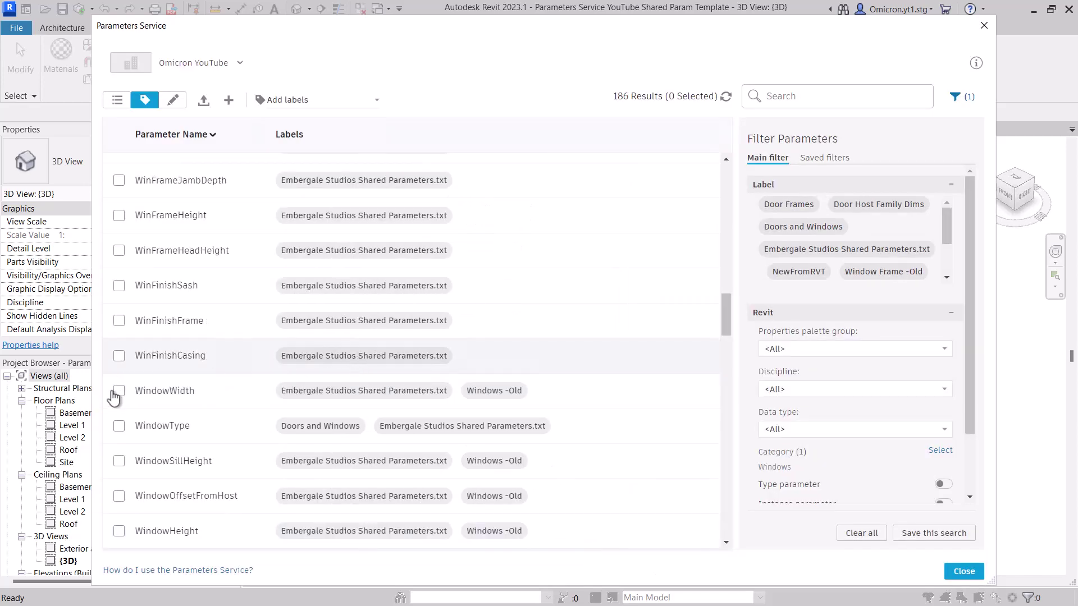
Select the 42 parameters from WinUnitWidthOverall to WindowWidth
{"action": "left_click", "coordinate": [119, 391]}
{"action": "scroll", "coordinate": [213, 399], "scroll_direction": "up", "scroll_amount": 10}
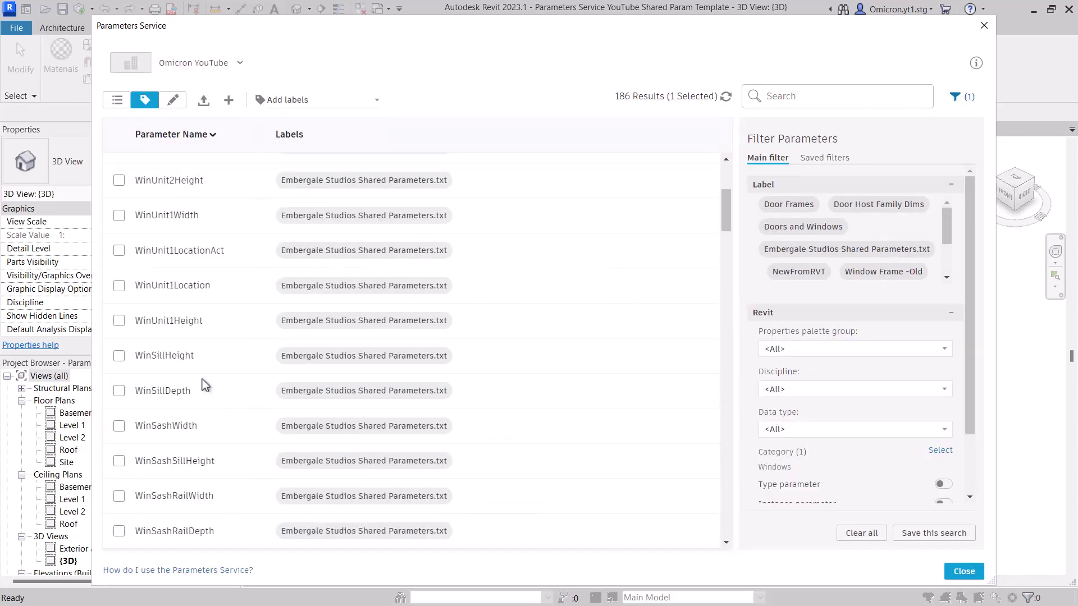
{"action": "scroll", "coordinate": [199, 379], "scroll_direction": "up", "scroll_amount": 3}
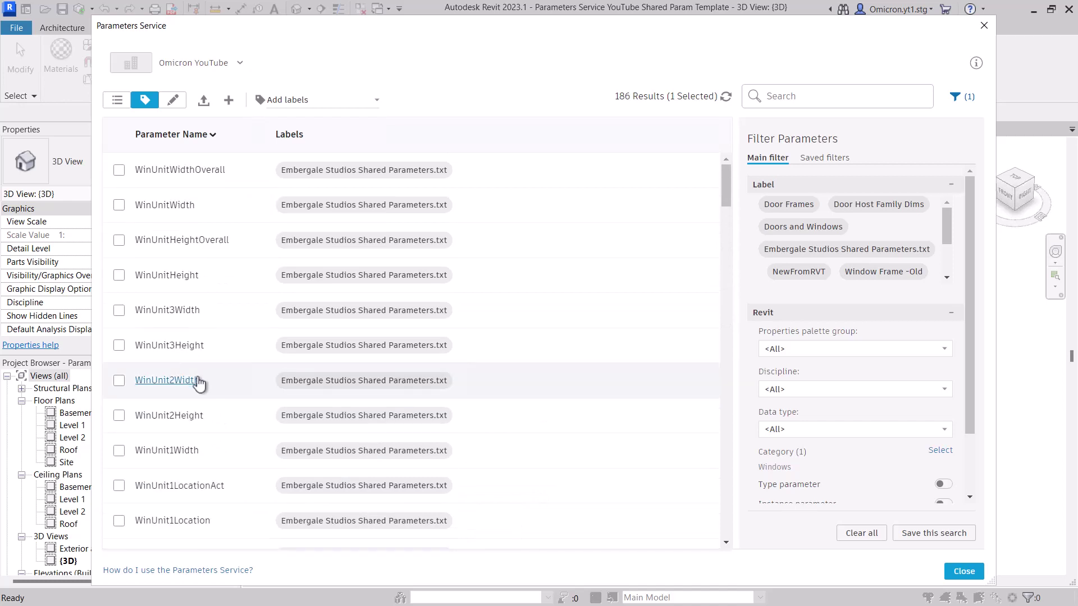
{"action": "left_click", "coordinate": [119, 170], "text": "shift"}
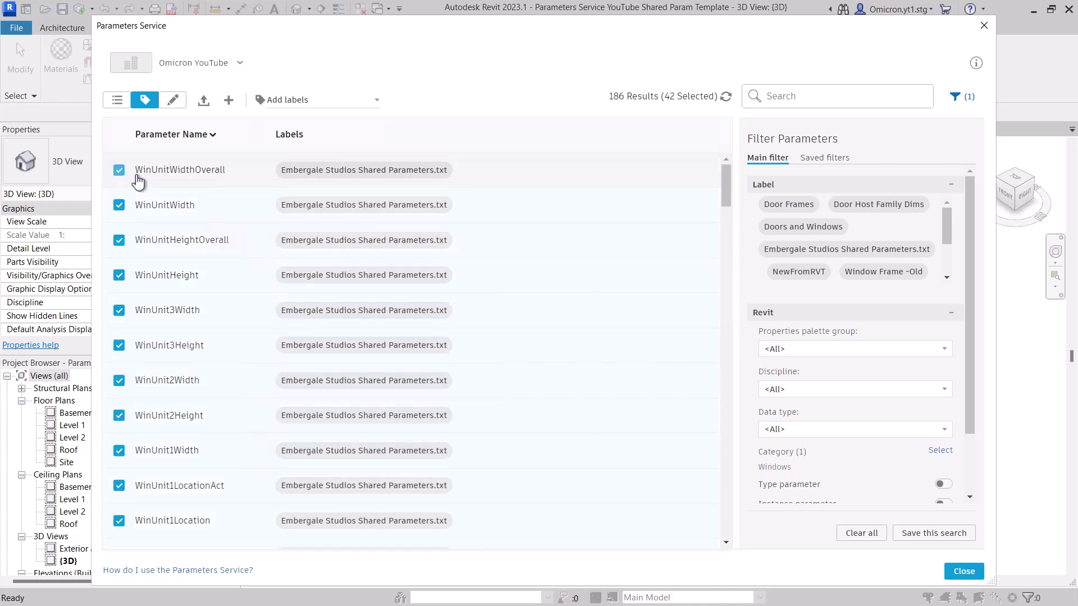
Create a 'windows master' label and apply it to the 42 selected window parameters
{"action": "left_click", "coordinate": [375, 104]}
{"action": "type", "text": "wino"}
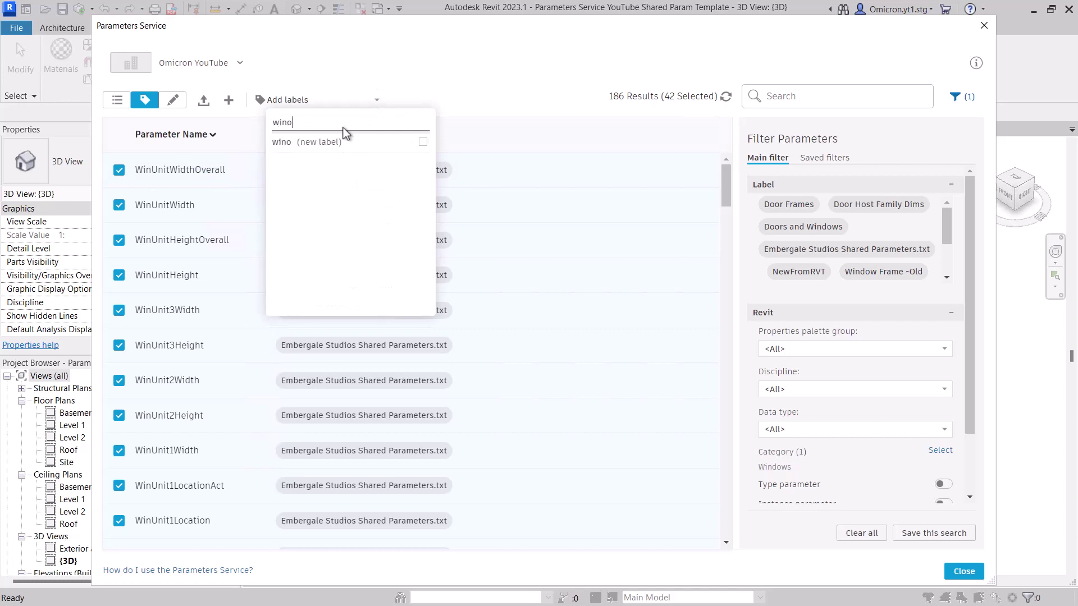
{"action": "key", "text": "BackSpace"}
{"action": "type", "text": "dows master"}
{"action": "left_click", "coordinate": [423, 142]}
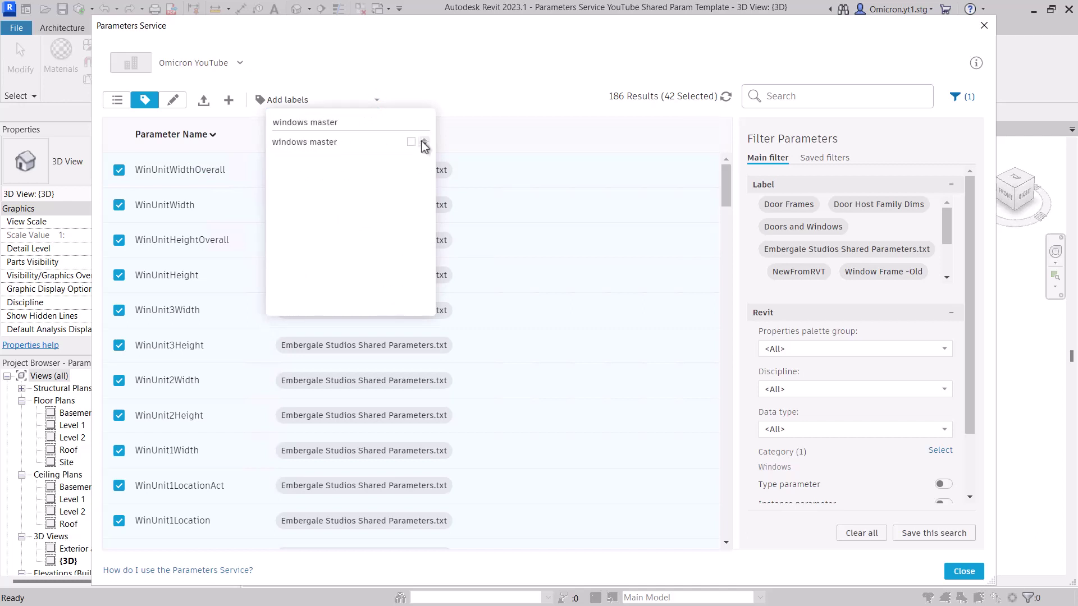
{"action": "left_click", "coordinate": [415, 143]}
{"action": "left_click", "coordinate": [520, 83]}
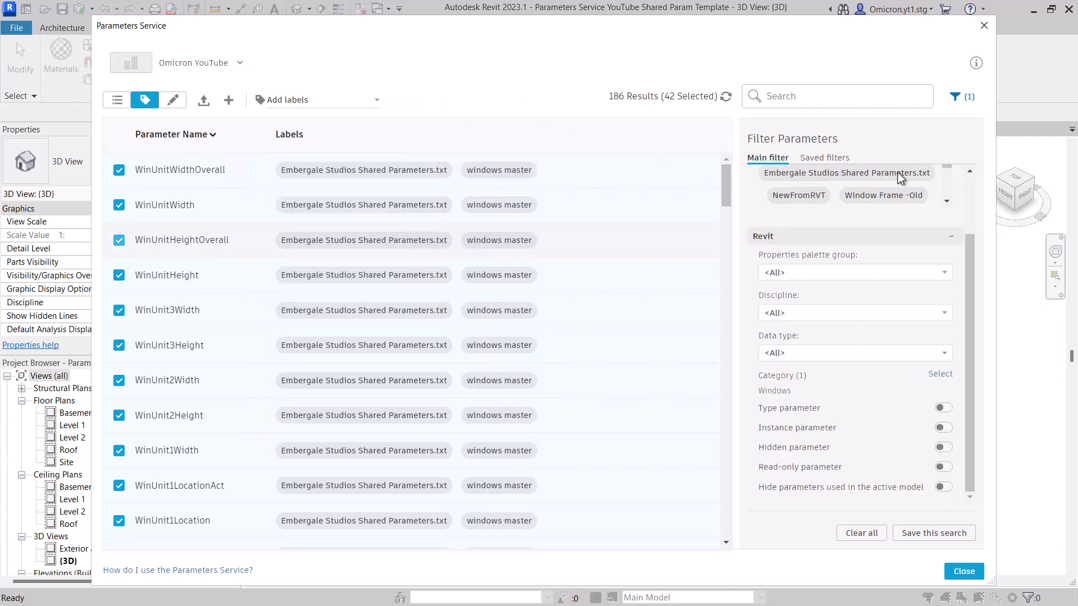
Filter by the Materials and Finishes palette group, then clear it
{"action": "left_click", "coordinate": [871, 536]}
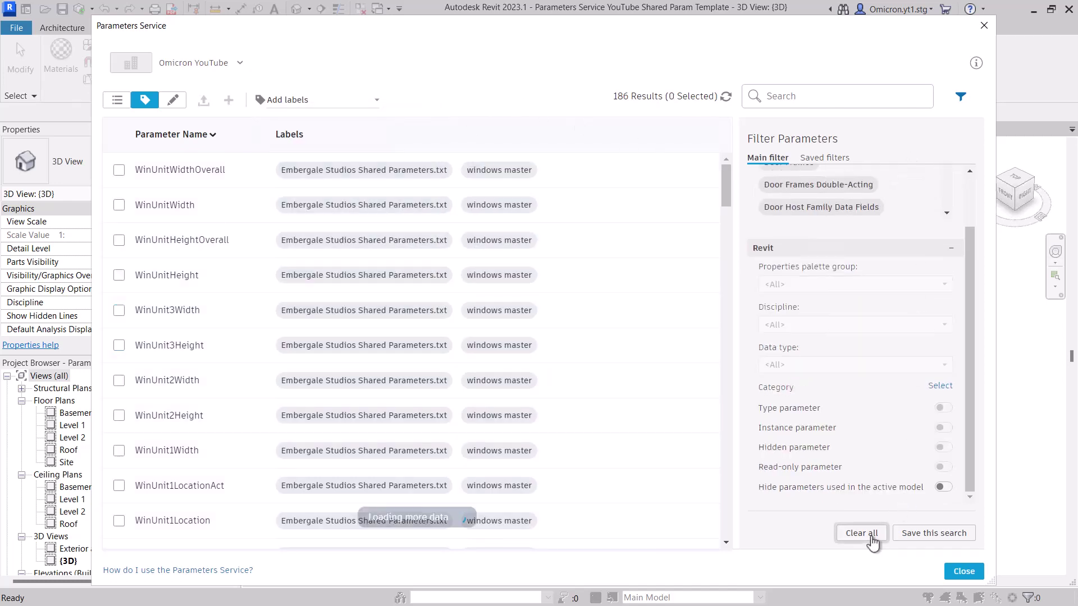
{"action": "left_click", "coordinate": [936, 286]}
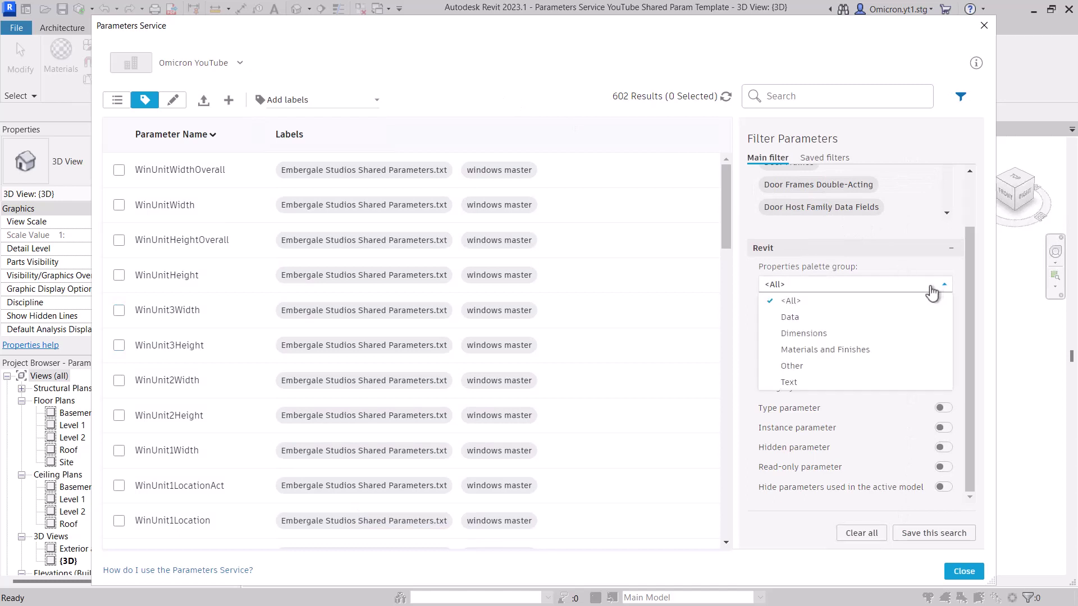
{"action": "left_click", "coordinate": [809, 354]}
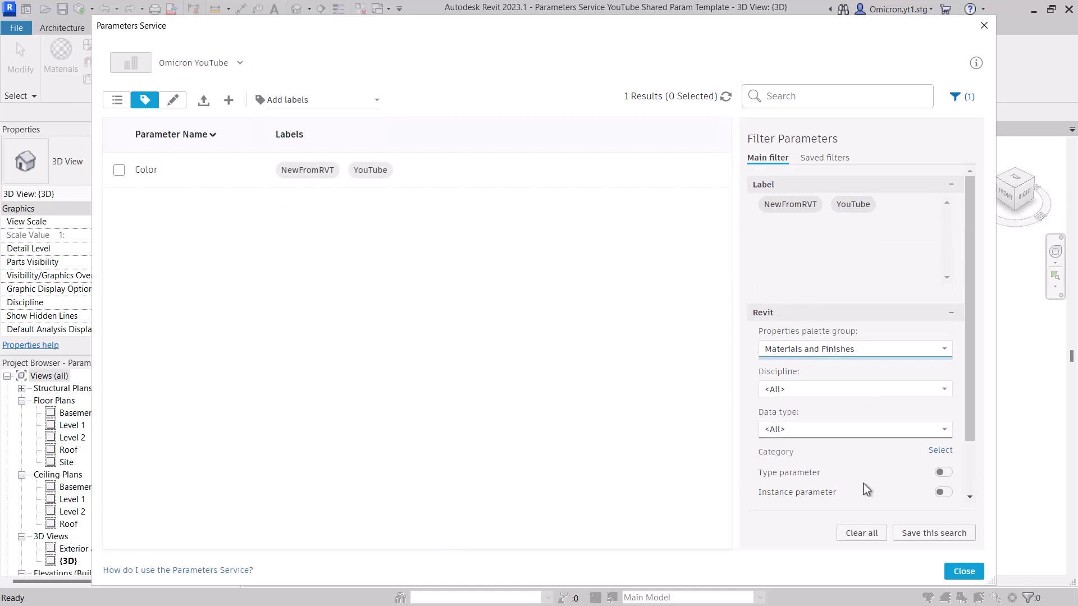
{"action": "left_click", "coordinate": [861, 533]}
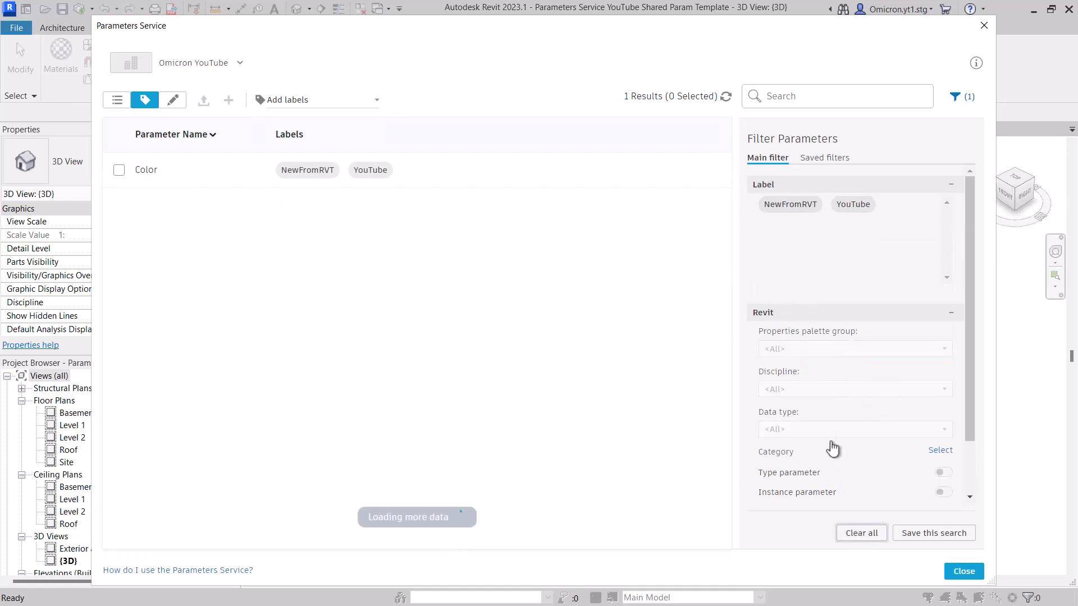
Filter by the Electrical discipline, then clear it
{"action": "left_click", "coordinate": [810, 394]}
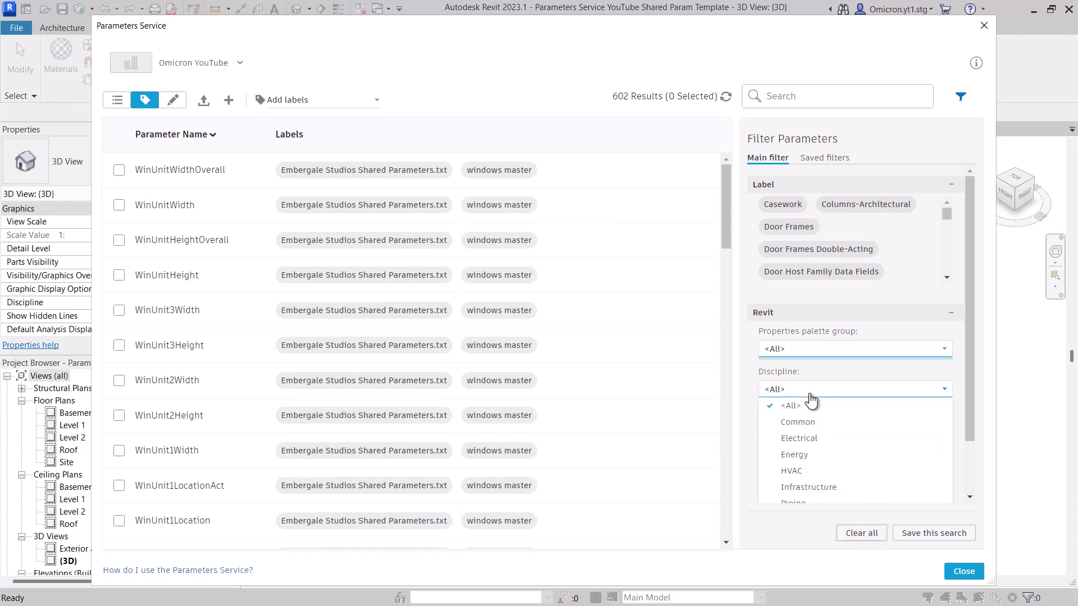
{"action": "left_click", "coordinate": [803, 441]}
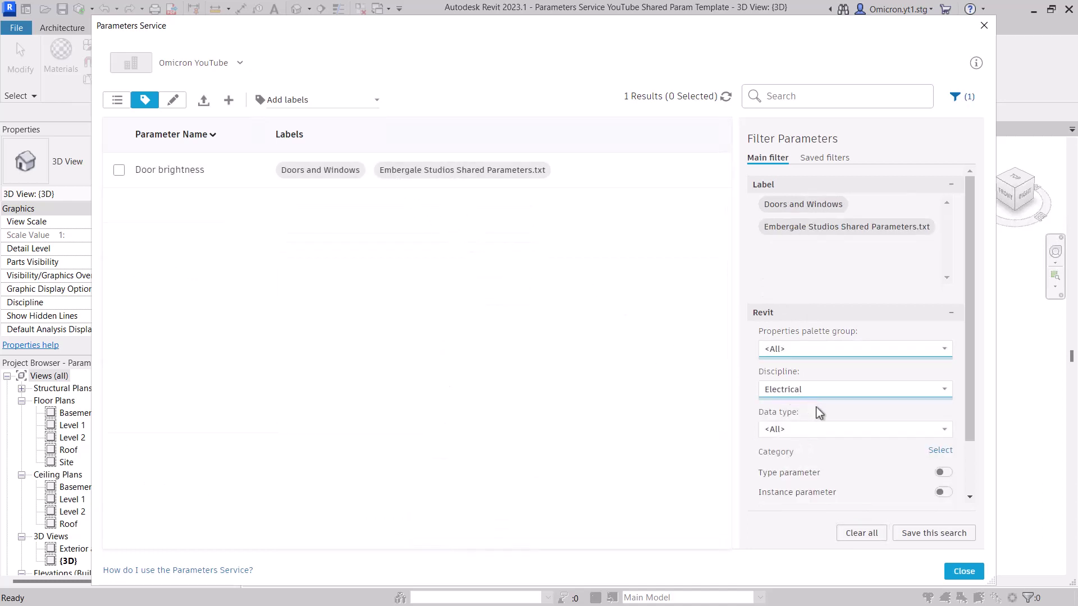
{"action": "left_click", "coordinate": [861, 533]}
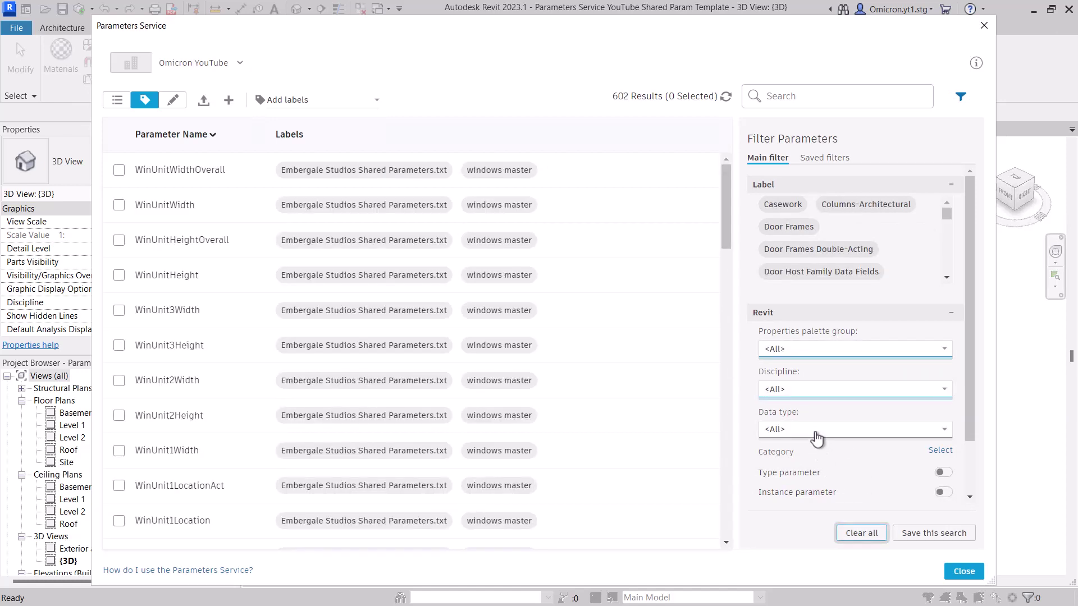
Filter by the Area data type, then clear it
{"action": "left_click", "coordinate": [816, 432]}
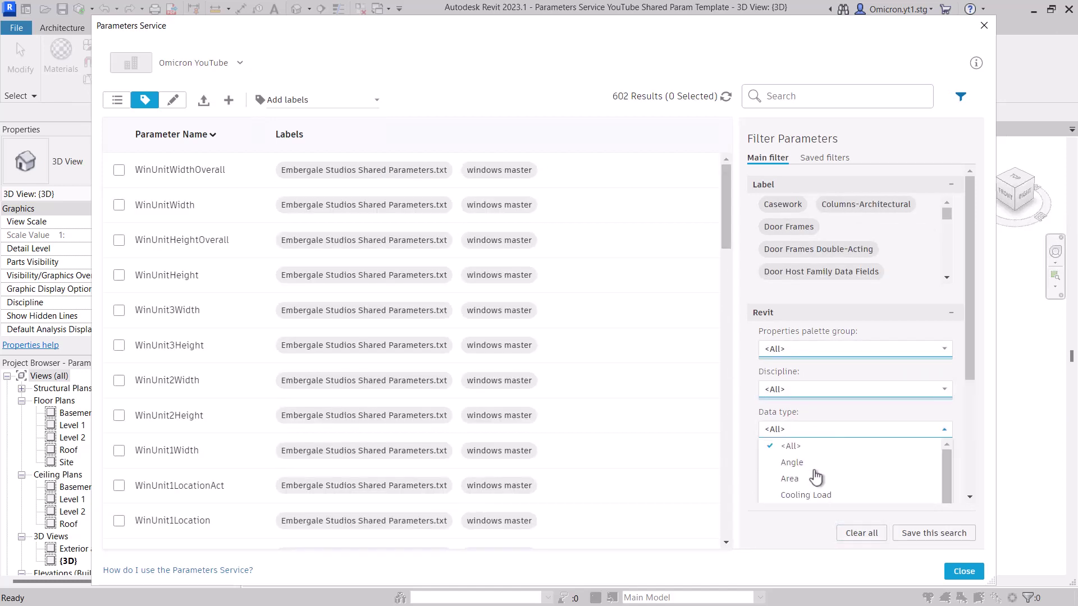
{"action": "left_click", "coordinate": [797, 480]}
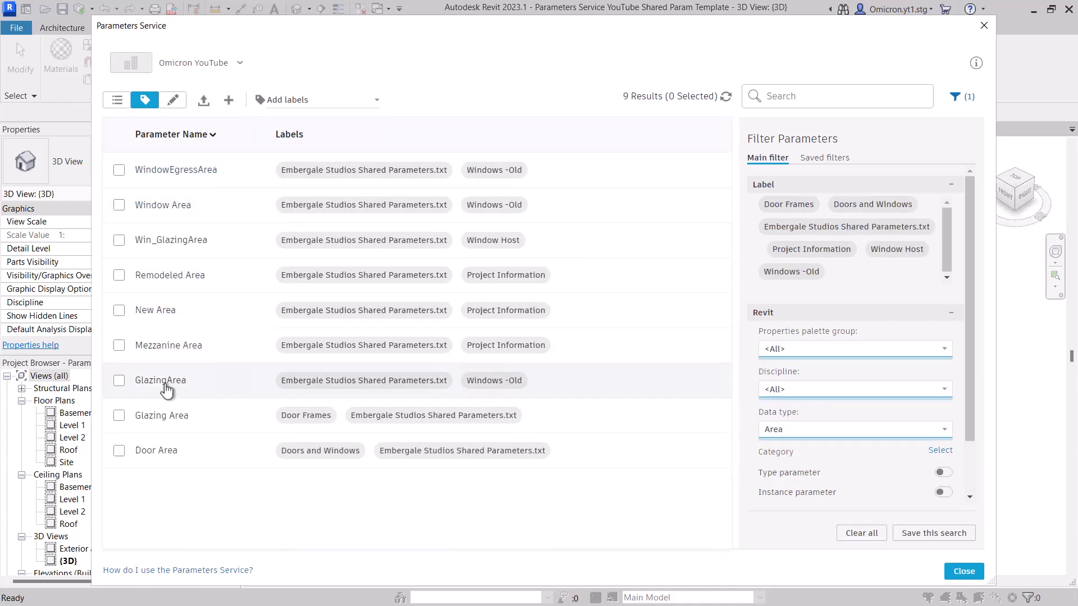
{"action": "left_click", "coordinate": [848, 536]}
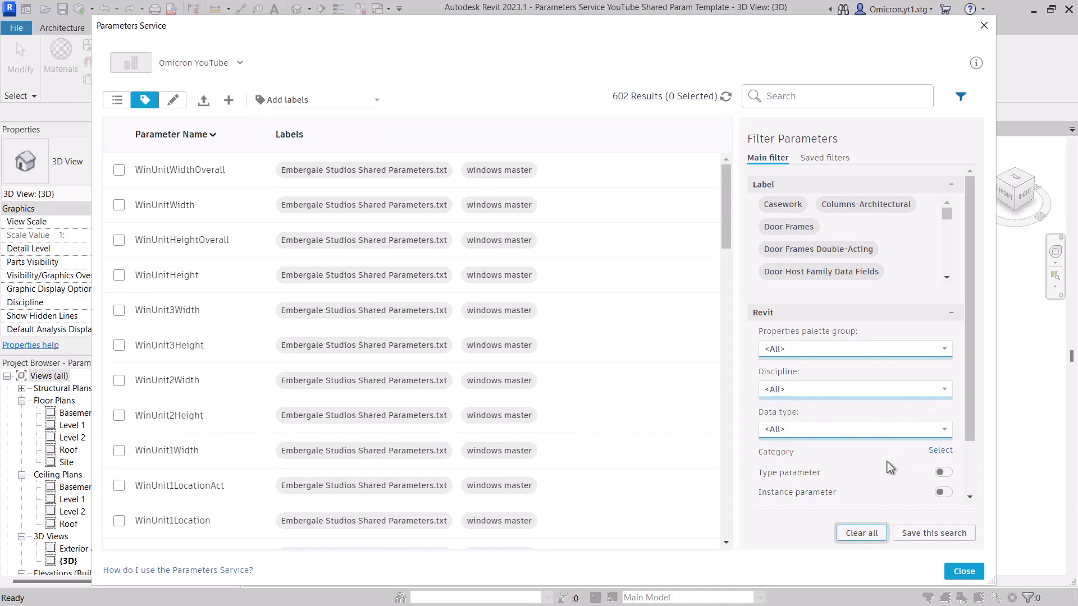
Toggle the type, instance, hidden and read-only parameter filters on and off again
{"action": "left_click", "coordinate": [943, 473]}
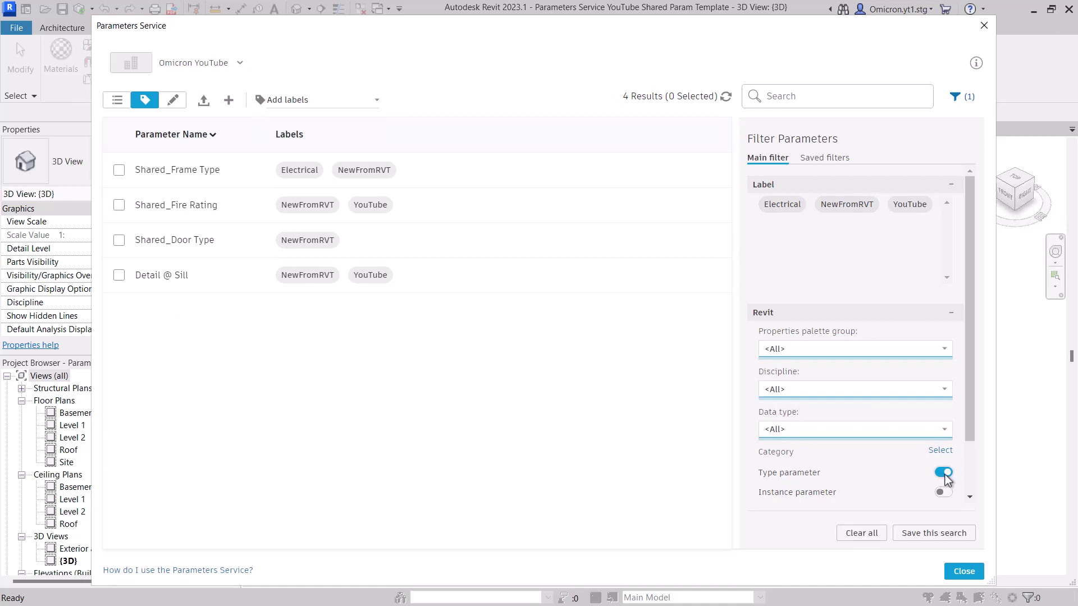
{"action": "left_click", "coordinate": [942, 474]}
{"action": "left_click", "coordinate": [944, 492]}
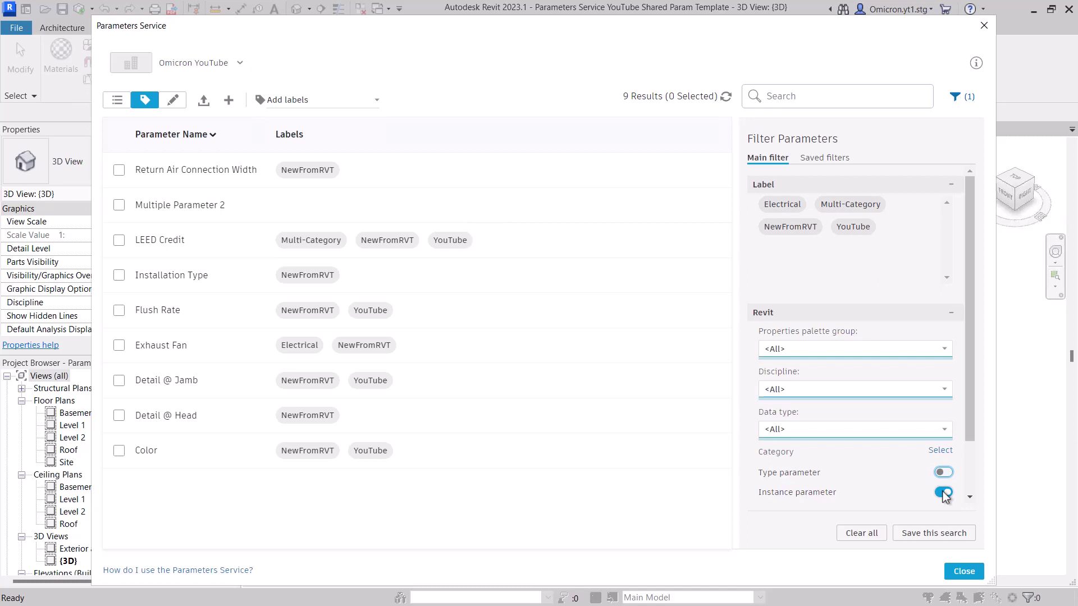
{"action": "left_click", "coordinate": [944, 492]}
{"action": "scroll", "coordinate": [970, 432], "scroll_direction": "down", "scroll_amount": 2}
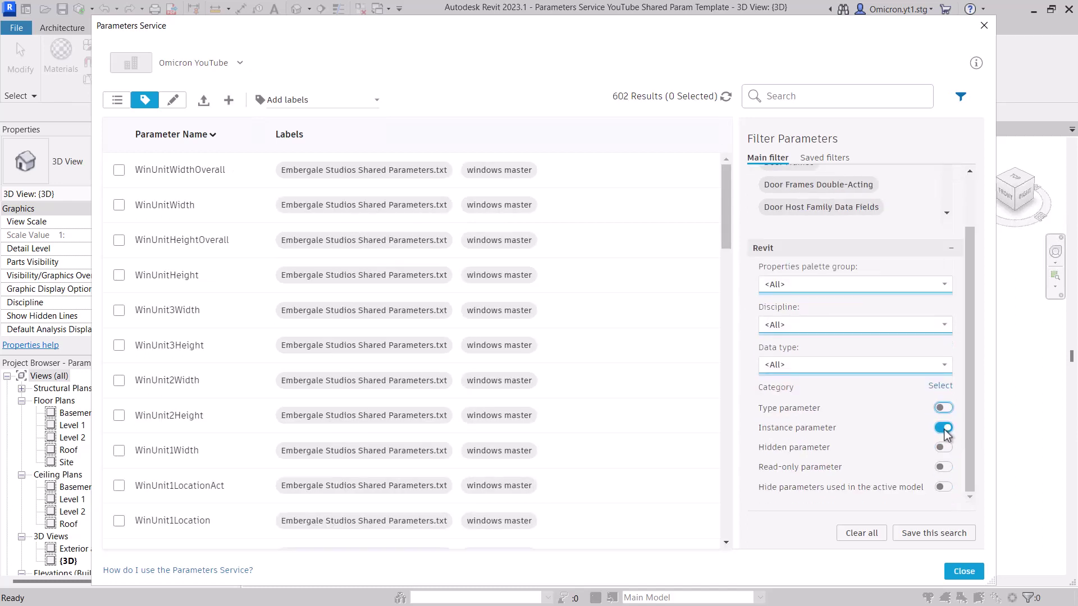
{"action": "left_click", "coordinate": [943, 447]}
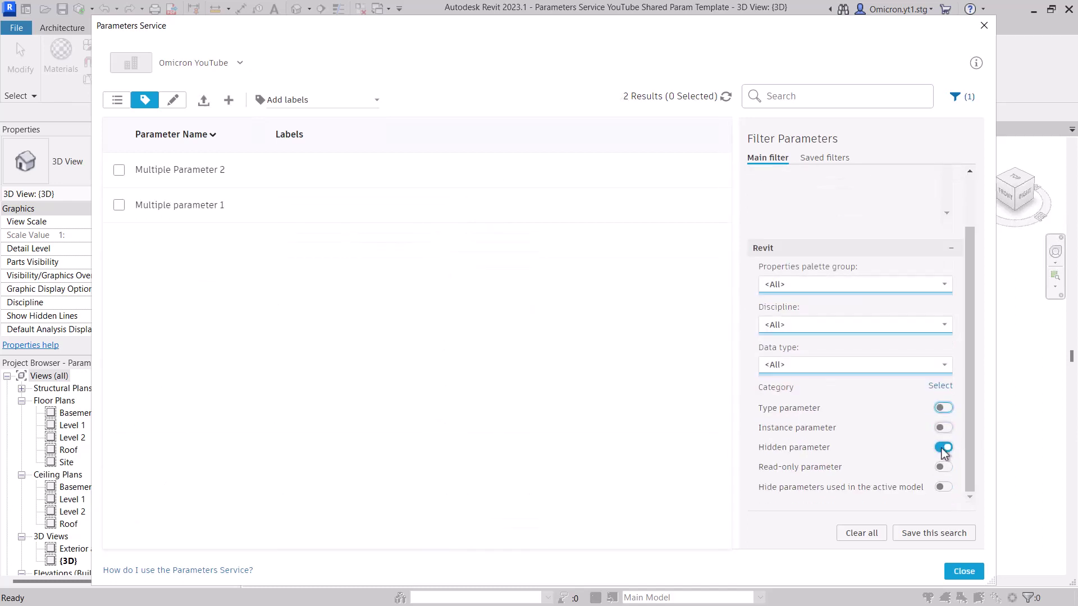
{"action": "left_click", "coordinate": [944, 449]}
{"action": "left_click", "coordinate": [943, 467]}
{"action": "left_click", "coordinate": [945, 466]}
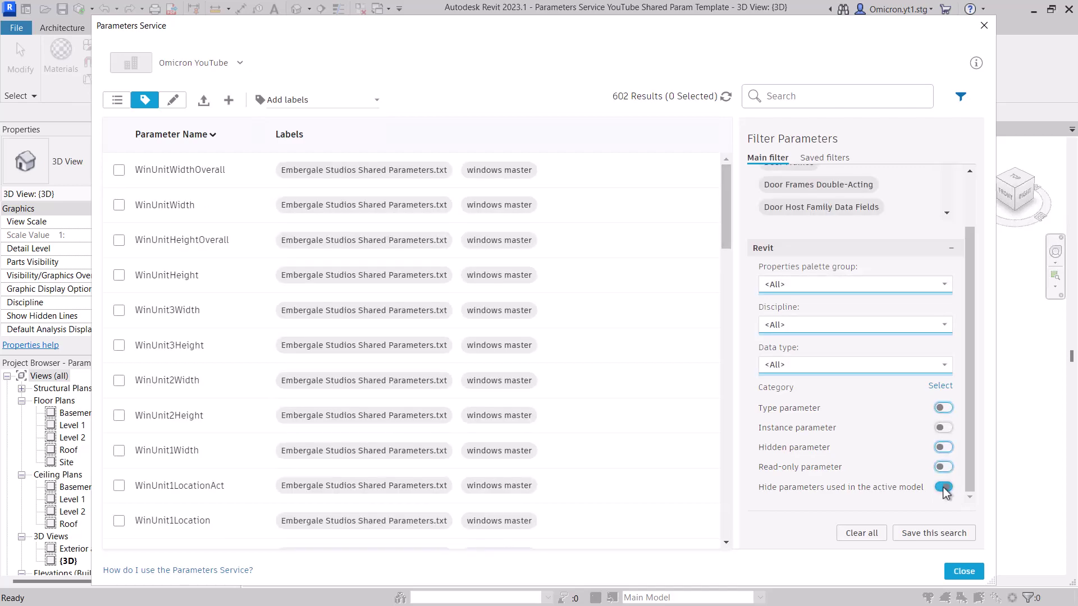
Filter to hidden Common-discipline Length parameters, then clear all filters back to 606 parameters
{"action": "left_click", "coordinate": [943, 447]}
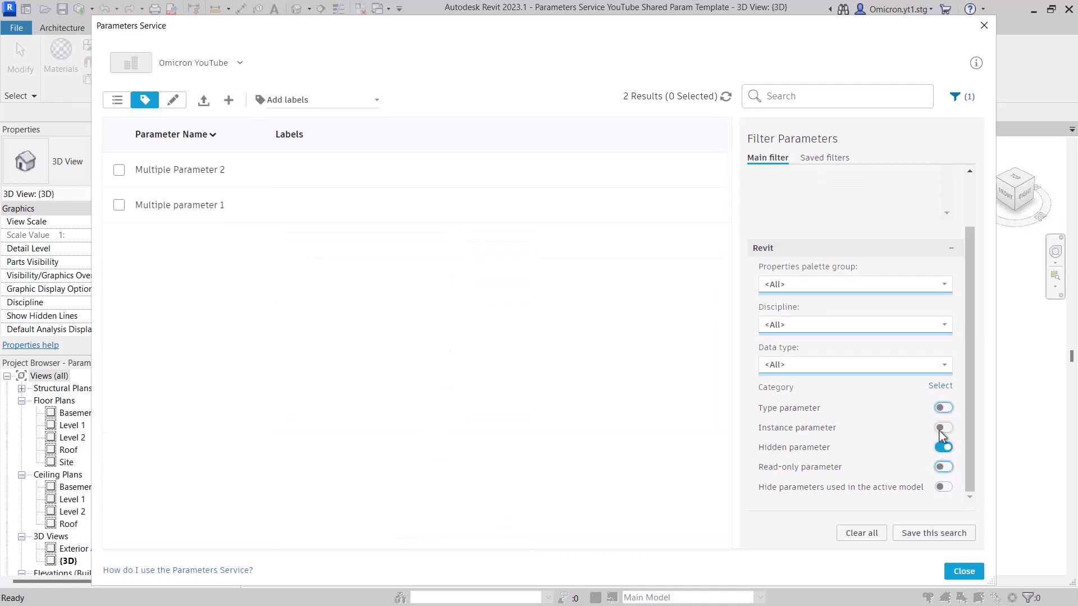
{"action": "left_click", "coordinate": [911, 332]}
{"action": "left_click", "coordinate": [864, 359]}
{"action": "left_click", "coordinate": [855, 368]}
{"action": "left_click", "coordinate": [853, 384]}
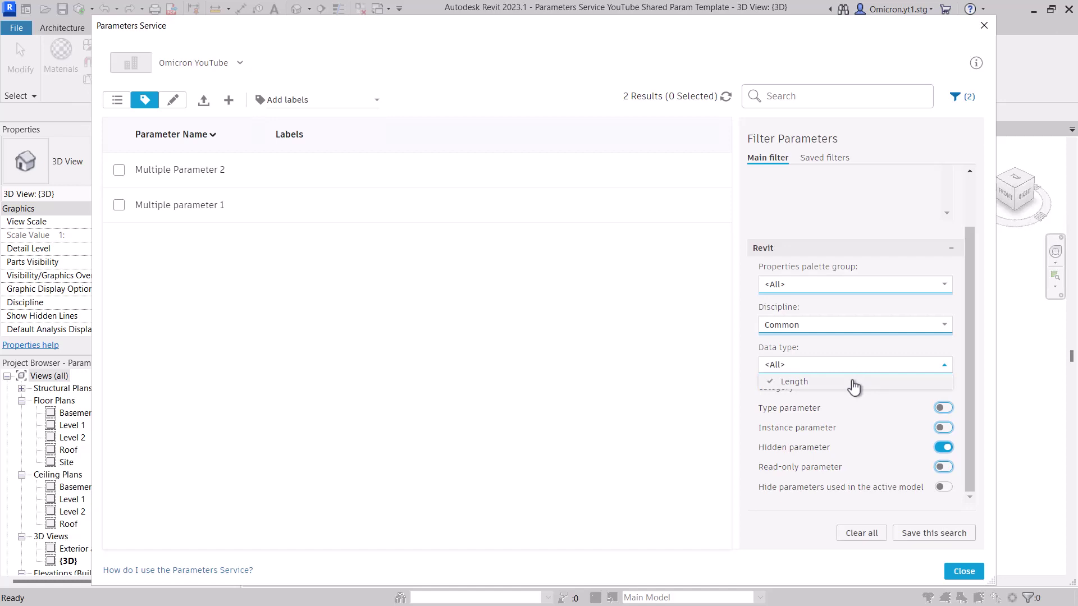
{"action": "left_click", "coordinate": [862, 533]}
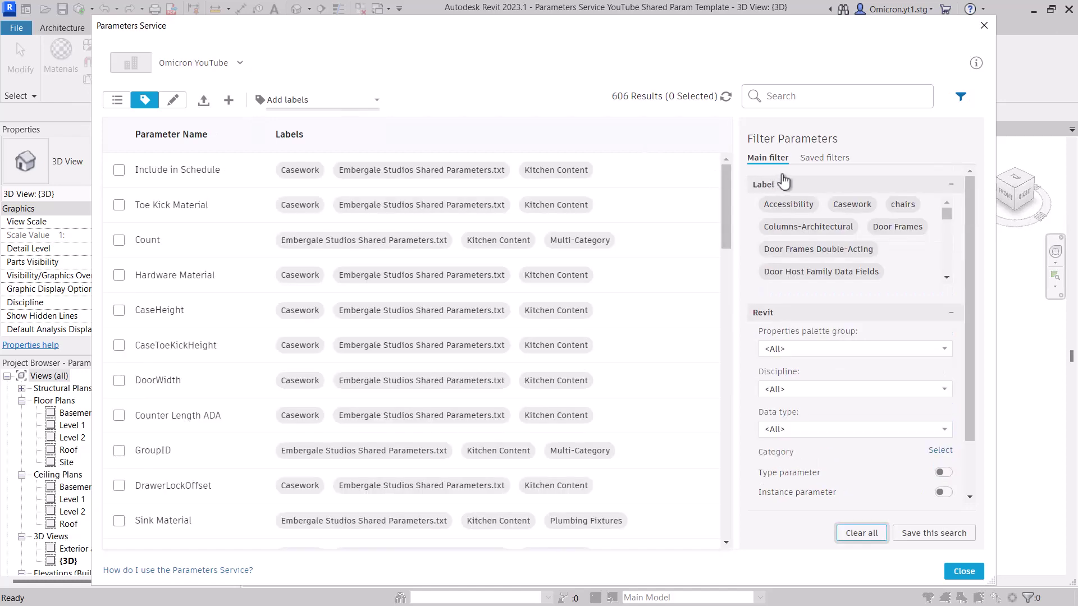
Glance at the saved searches, then filter the parameters by the windows master label
{"action": "left_click", "coordinate": [825, 162]}
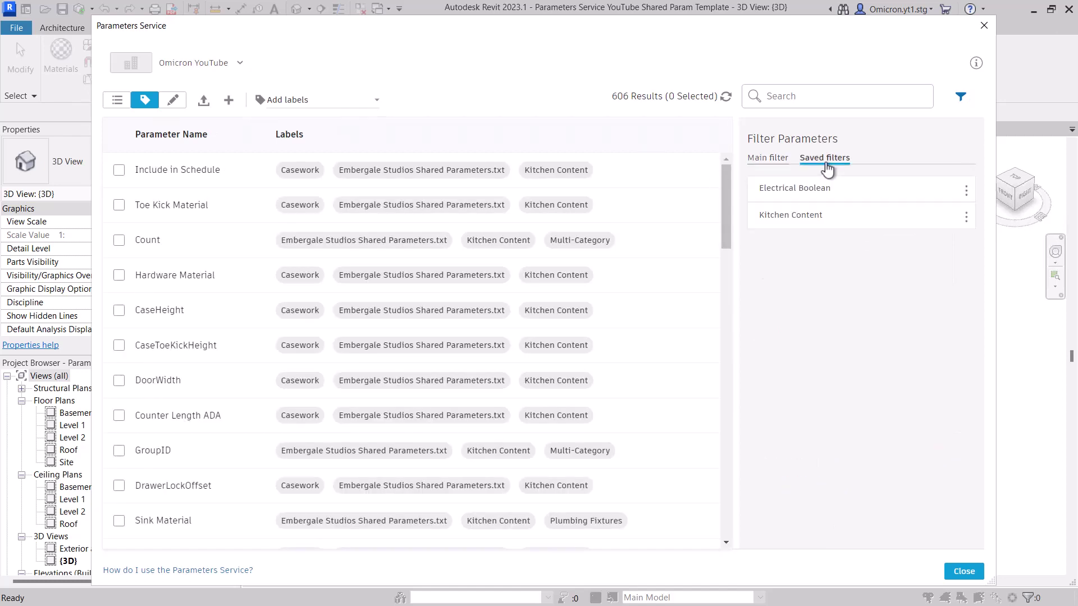
{"action": "left_click", "coordinate": [770, 163]}
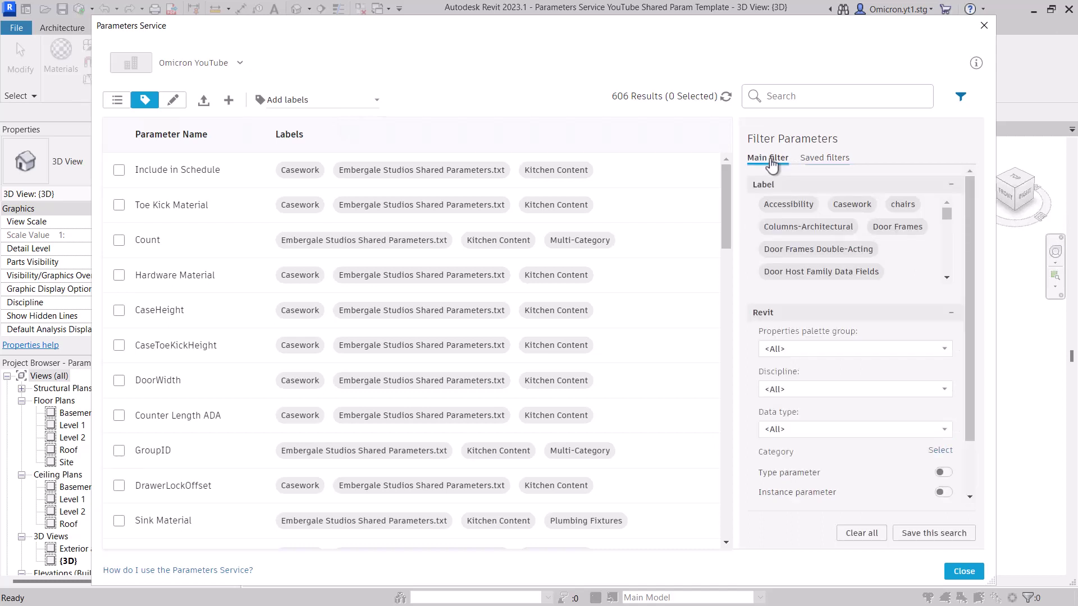
{"action": "left_click_drag", "start_coordinate": [949, 210], "coordinate": [935, 286]}
{"action": "left_click", "coordinate": [889, 255]}
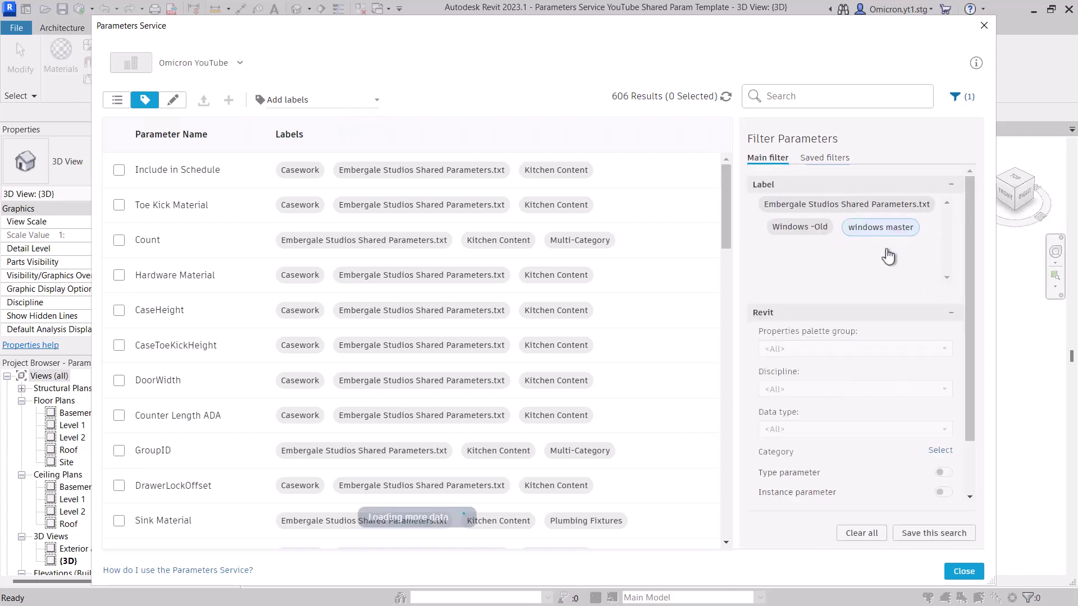
Limit results to the Material data type and save the search as 'Window Materials'
{"action": "left_click", "coordinate": [789, 432]}
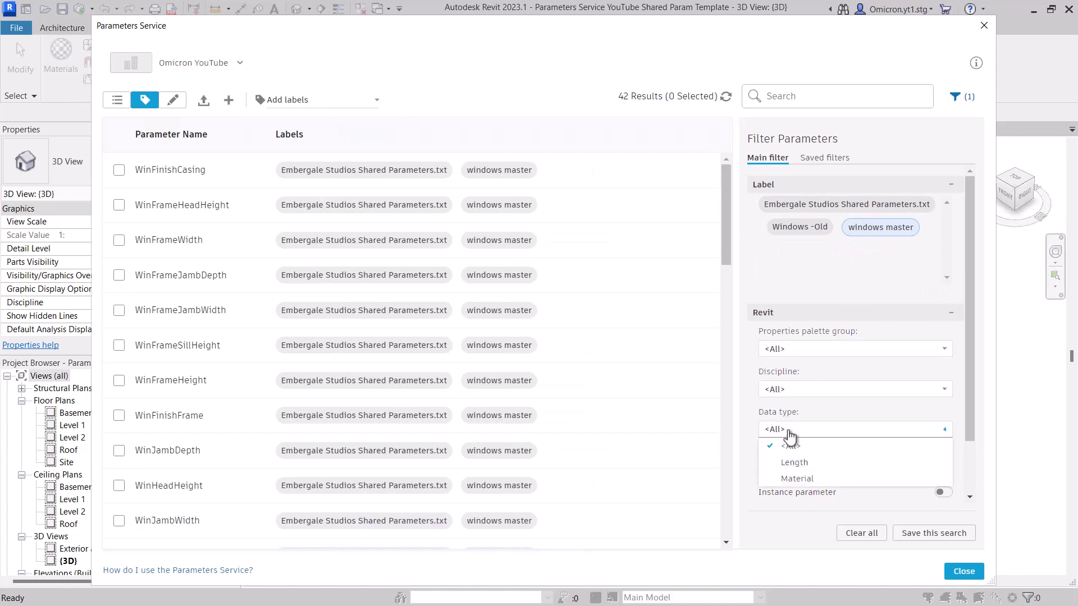
{"action": "left_click", "coordinate": [785, 479]}
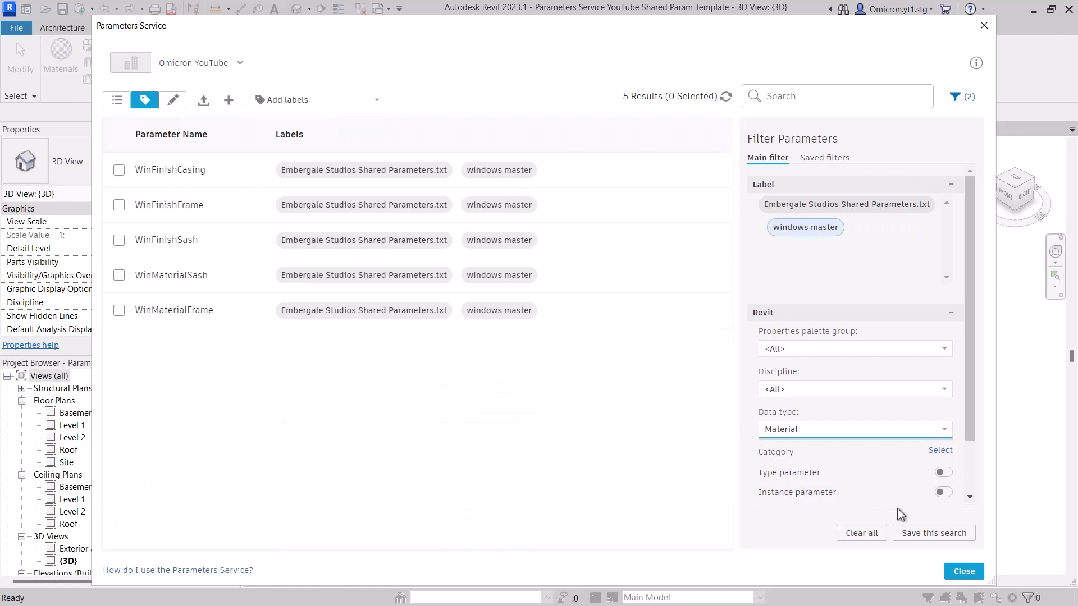
{"action": "left_click", "coordinate": [921, 532]}
{"action": "type", "text": "Window Materials"}
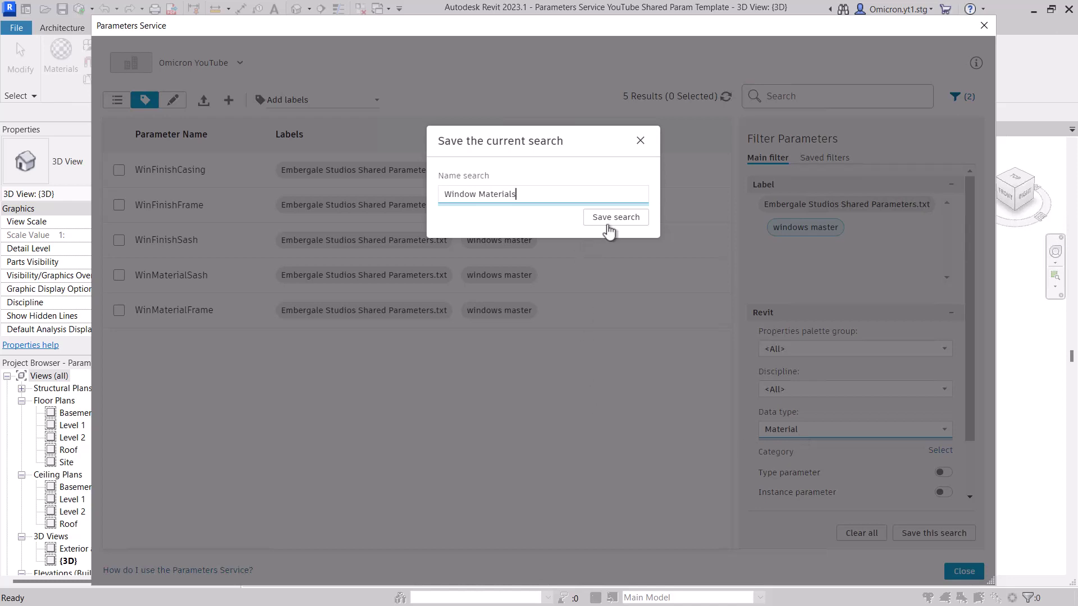
{"action": "left_click", "coordinate": [608, 220]}
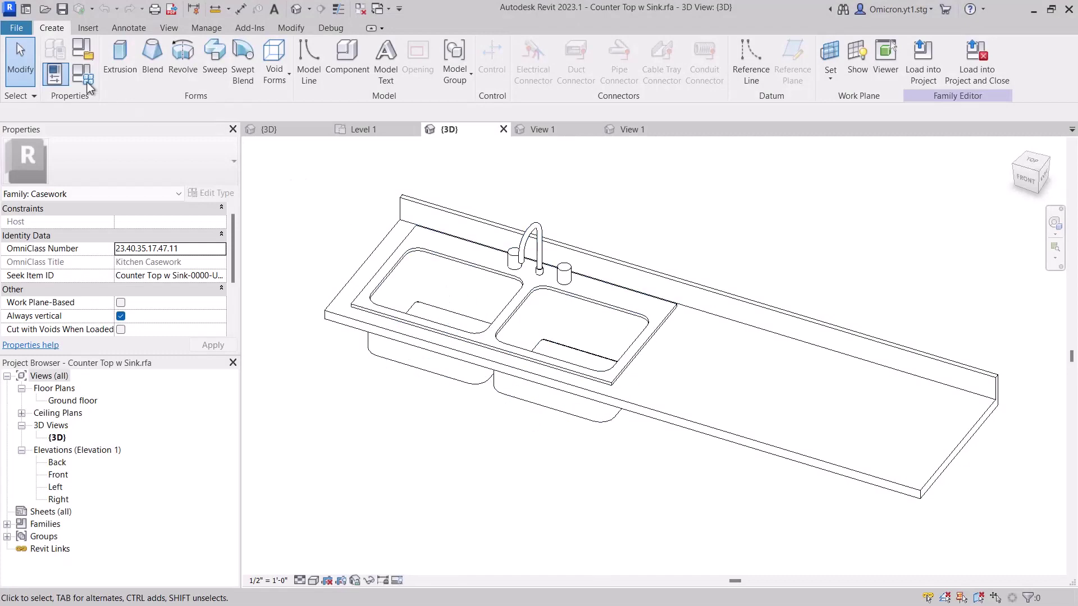
From Family Types, open Parameters Service and apply the Kitchen Content saved search
{"action": "left_click", "coordinate": [88, 79]}
{"action": "left_click", "coordinate": [410, 448]}
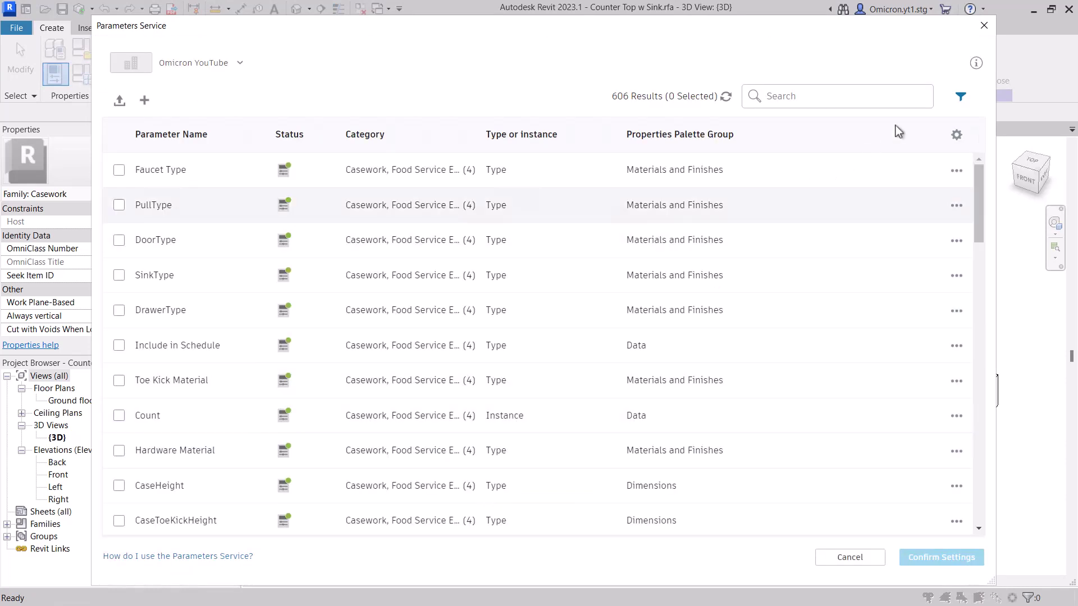
{"action": "left_click", "coordinate": [960, 96]}
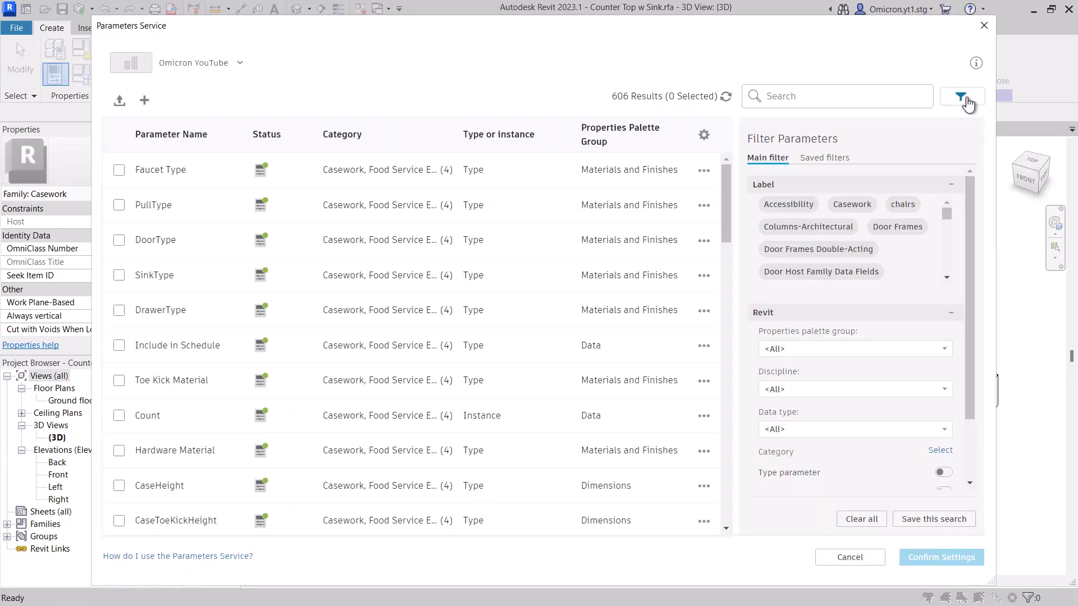
{"action": "left_click", "coordinate": [825, 160]}
{"action": "left_click", "coordinate": [789, 221]}
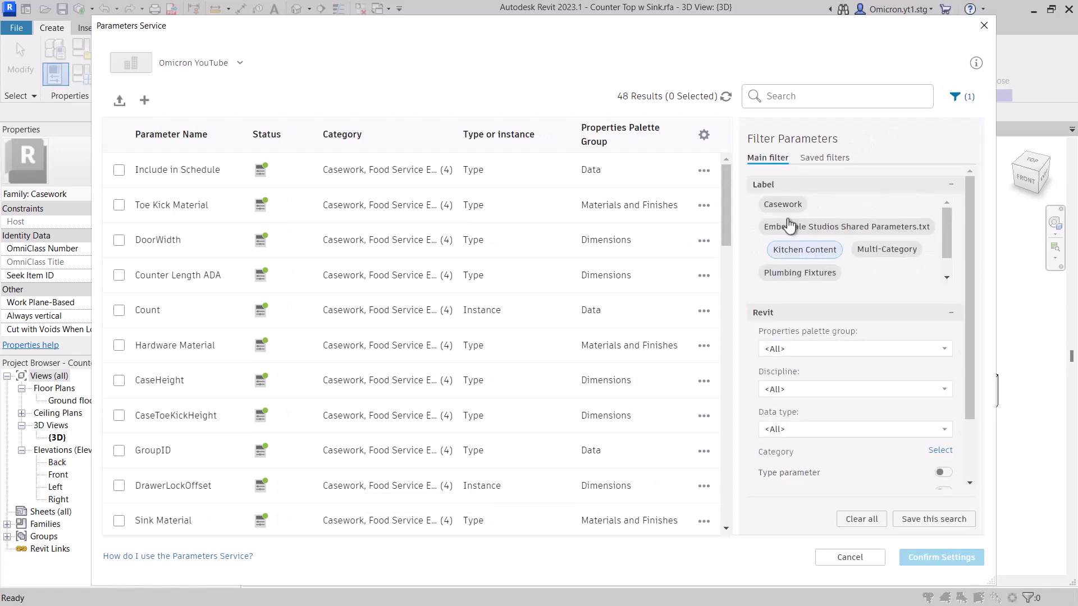
Select all 48 filtered parameters, confirm them and add them to the Counter Top w Sink family
{"action": "left_click", "coordinate": [119, 170]}
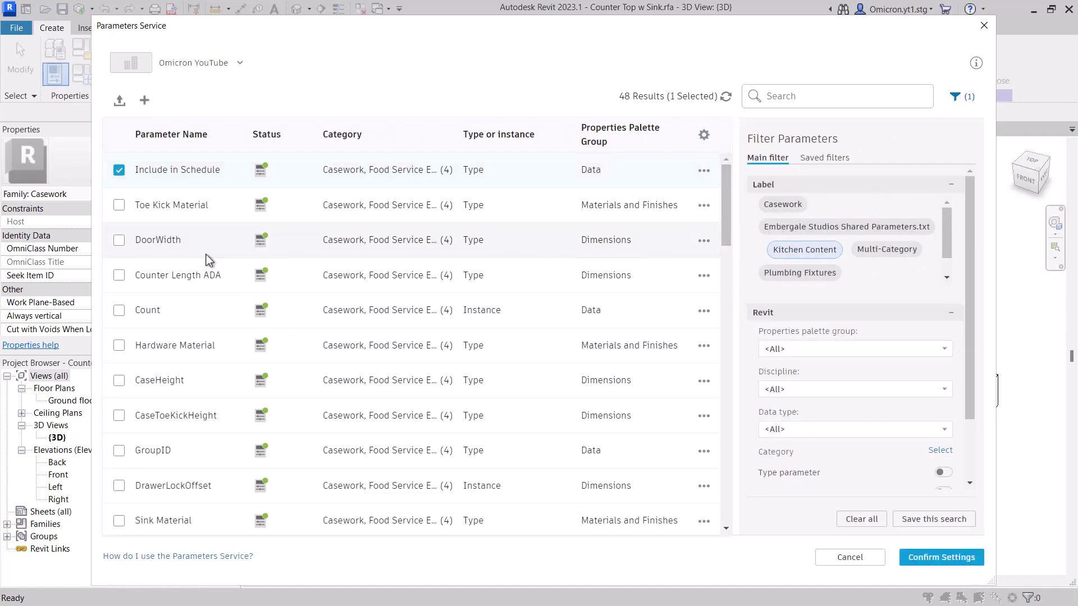
{"action": "scroll", "coordinate": [193, 268], "scroll_direction": "down", "scroll_amount": 20}
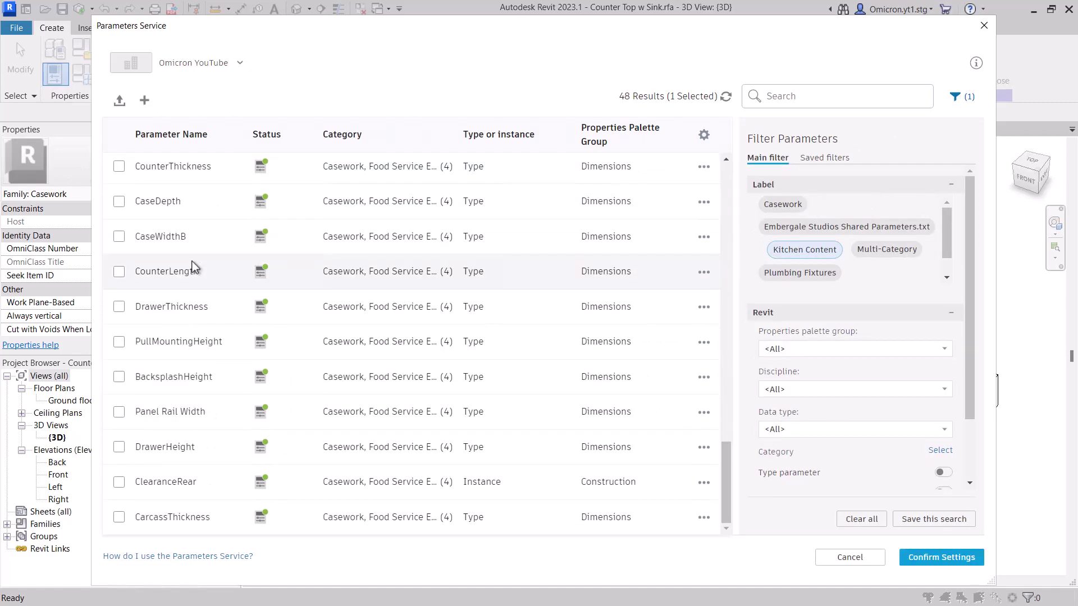
{"action": "left_click", "coordinate": [119, 517], "text": "shift"}
{"action": "left_click", "coordinate": [986, 564]}
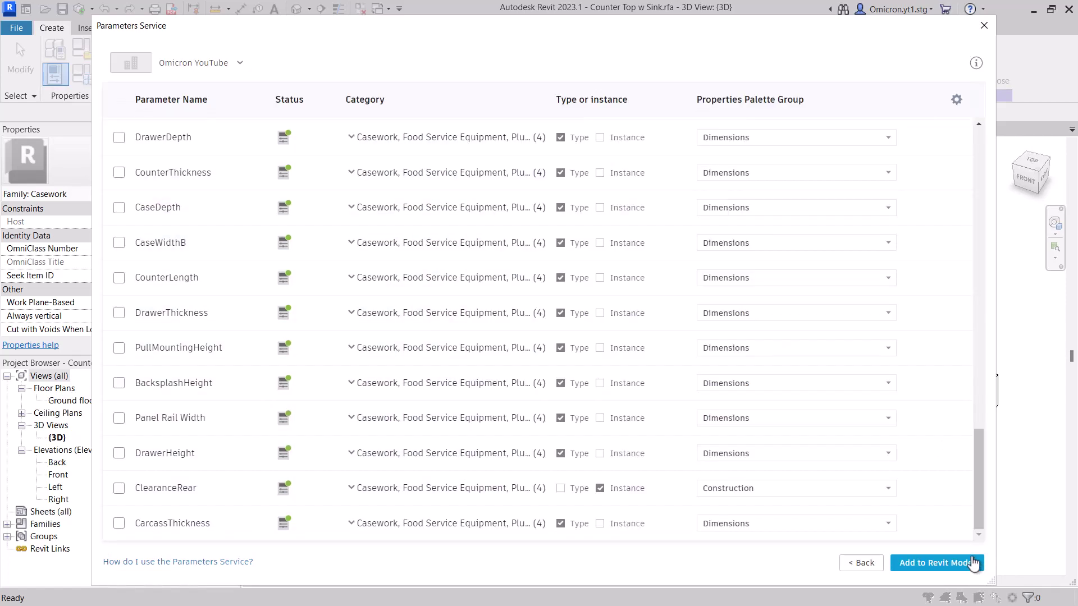
{"action": "left_click", "coordinate": [975, 563]}
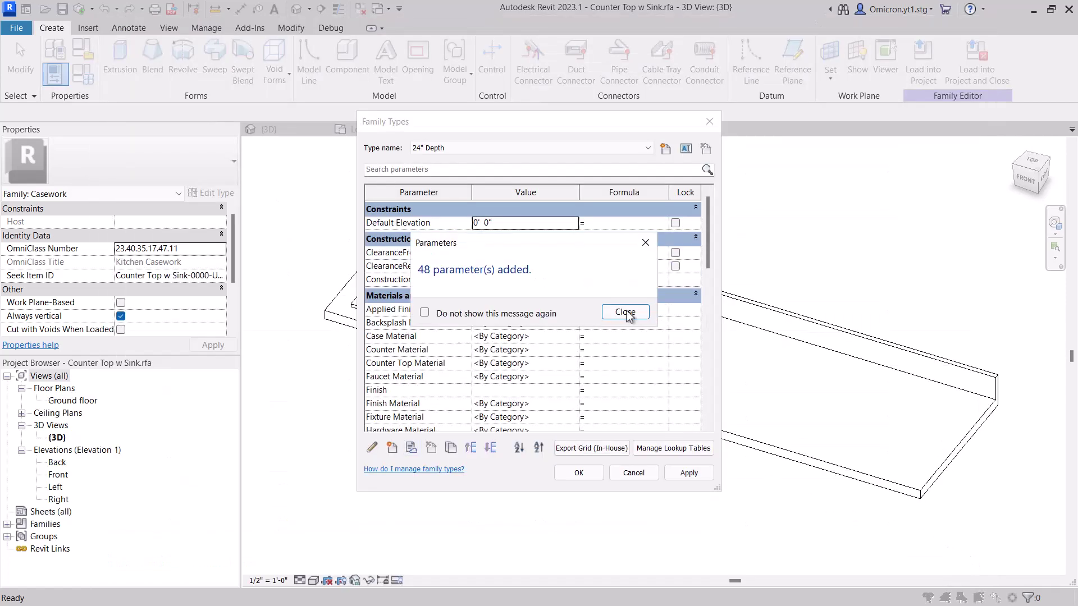
{"action": "left_click", "coordinate": [624, 312]}
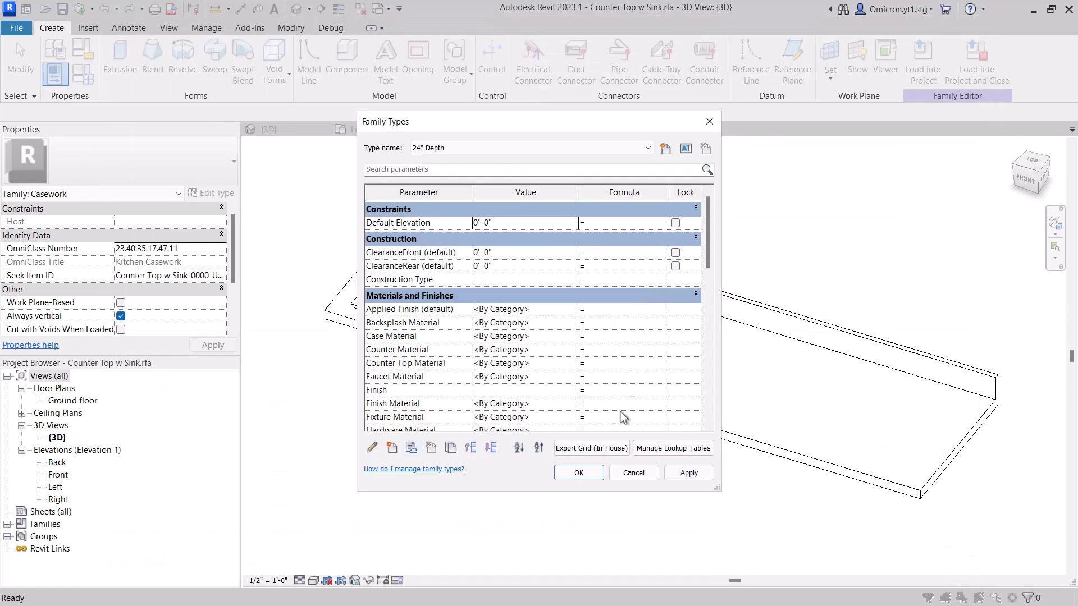
Close Family Types and reopen it to check the newly added parameters
{"action": "left_click", "coordinate": [578, 474]}
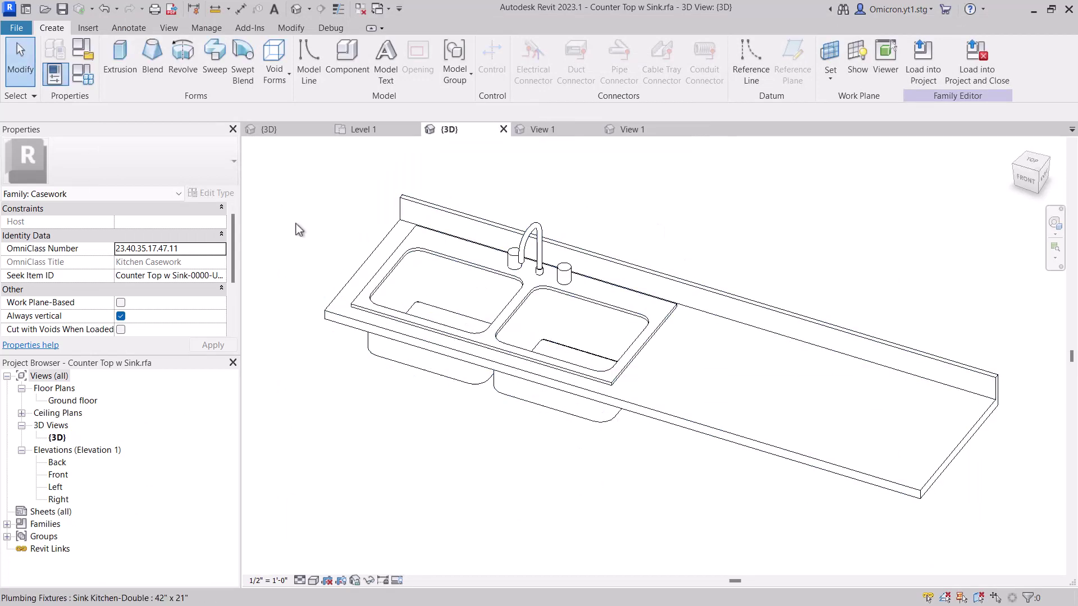
{"action": "left_click", "coordinate": [83, 73]}
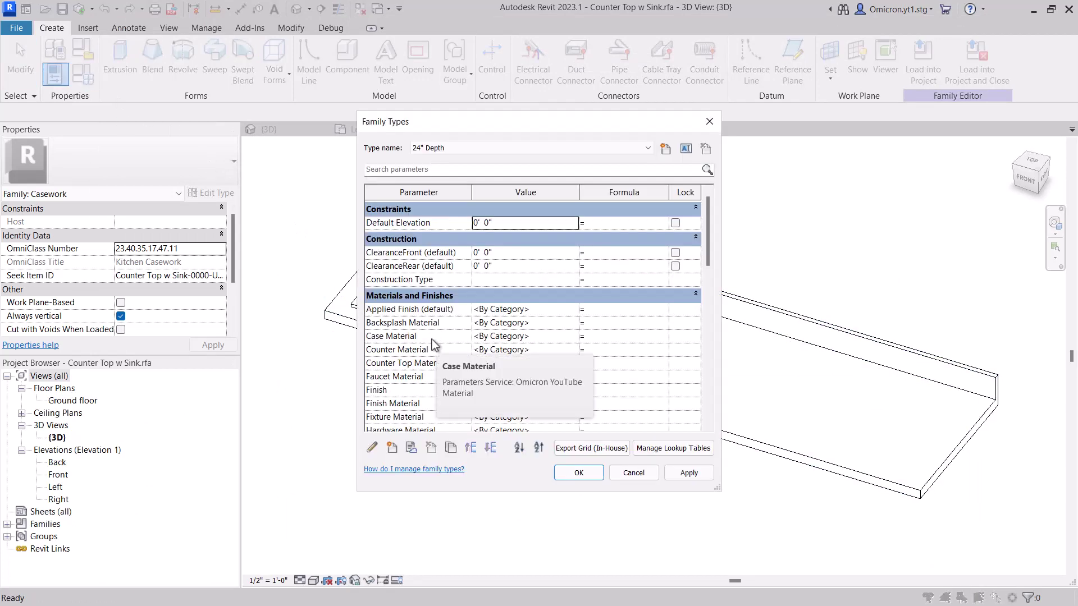
{"action": "mouse_move", "coordinate": [425, 358]}
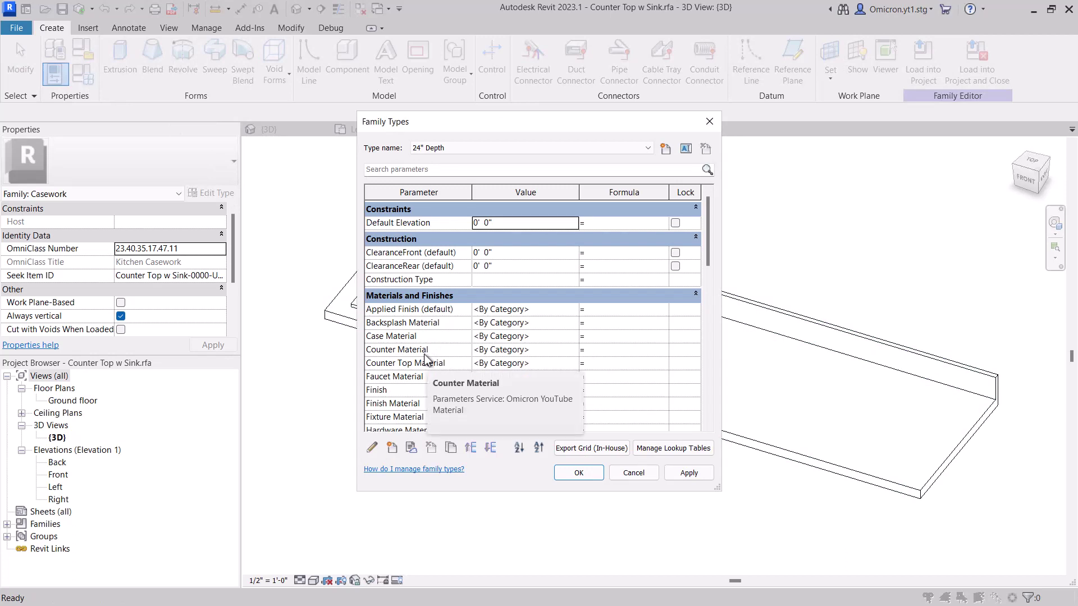
{"action": "left_click", "coordinate": [578, 473]}
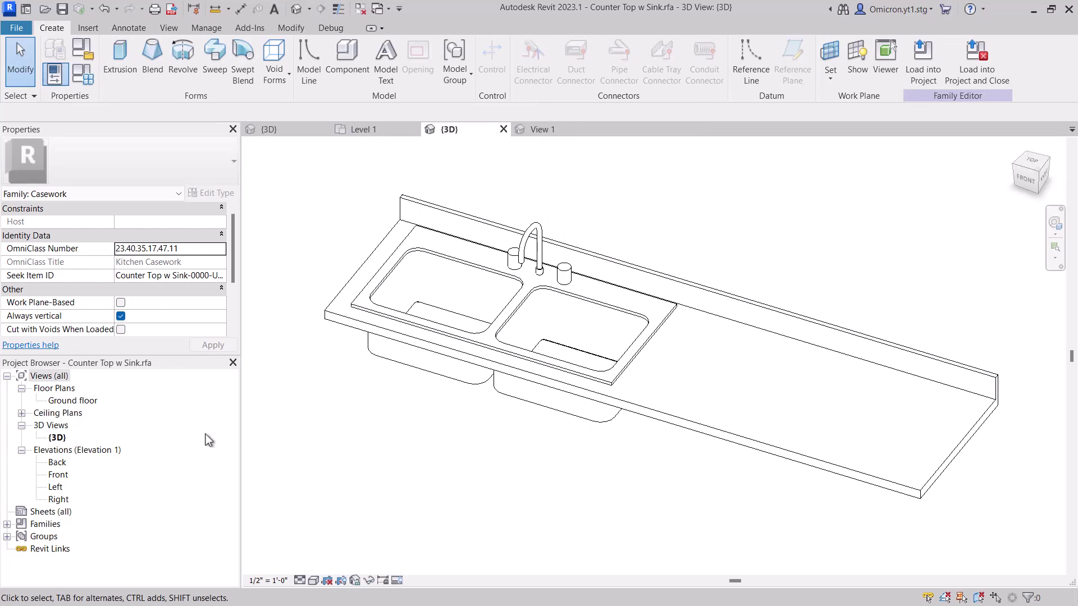
In the chair's View 1, open Parameters Service from Family Types and filter by the Accessibility label
{"action": "left_click", "coordinate": [538, 133]}
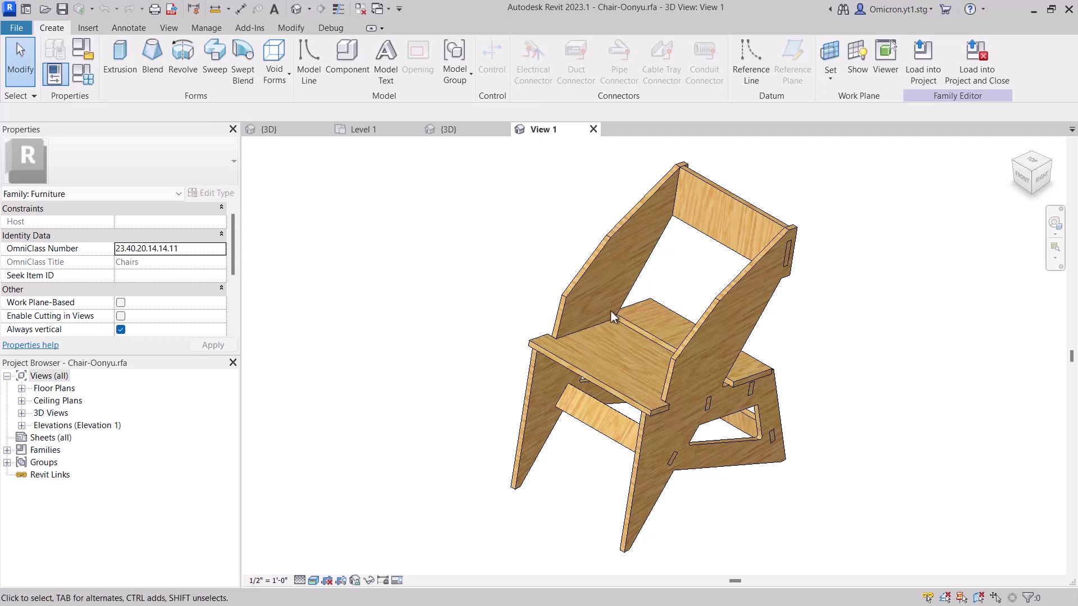
{"action": "left_click", "coordinate": [90, 80]}
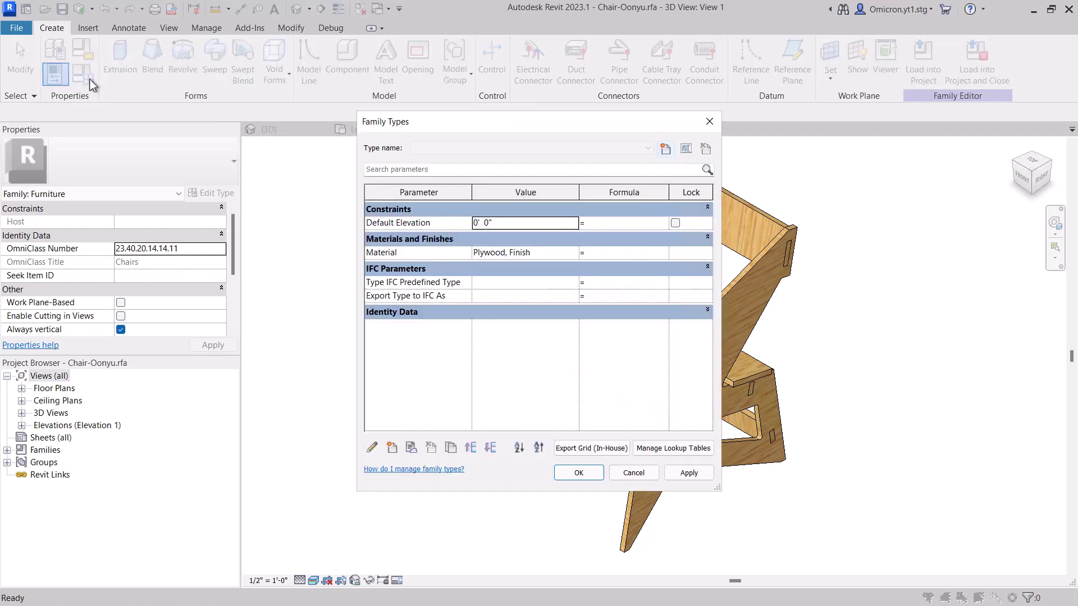
{"action": "left_click", "coordinate": [411, 448]}
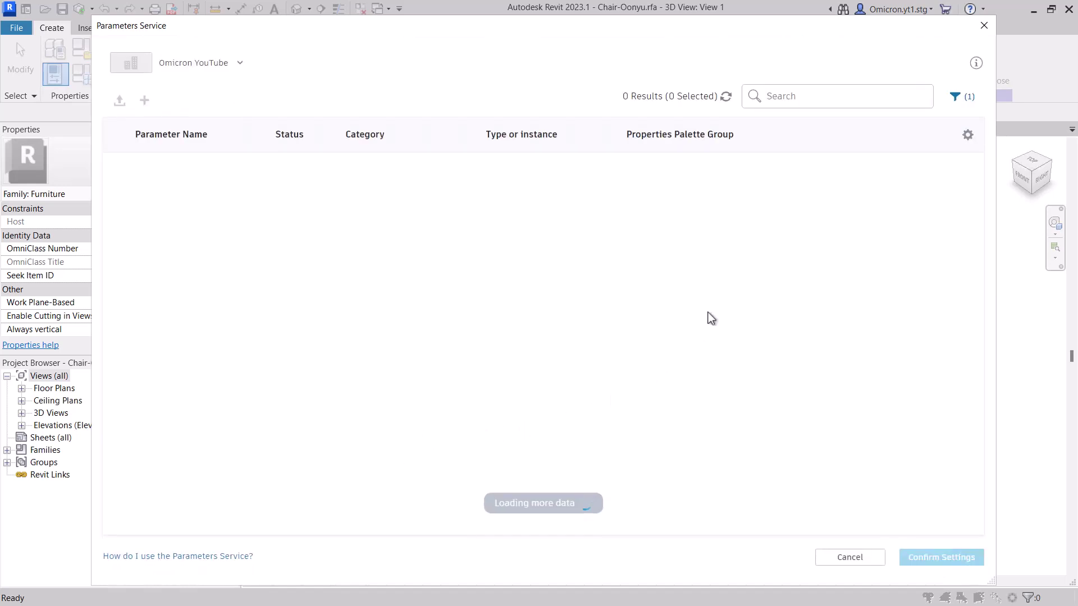
{"action": "left_click", "coordinate": [961, 93]}
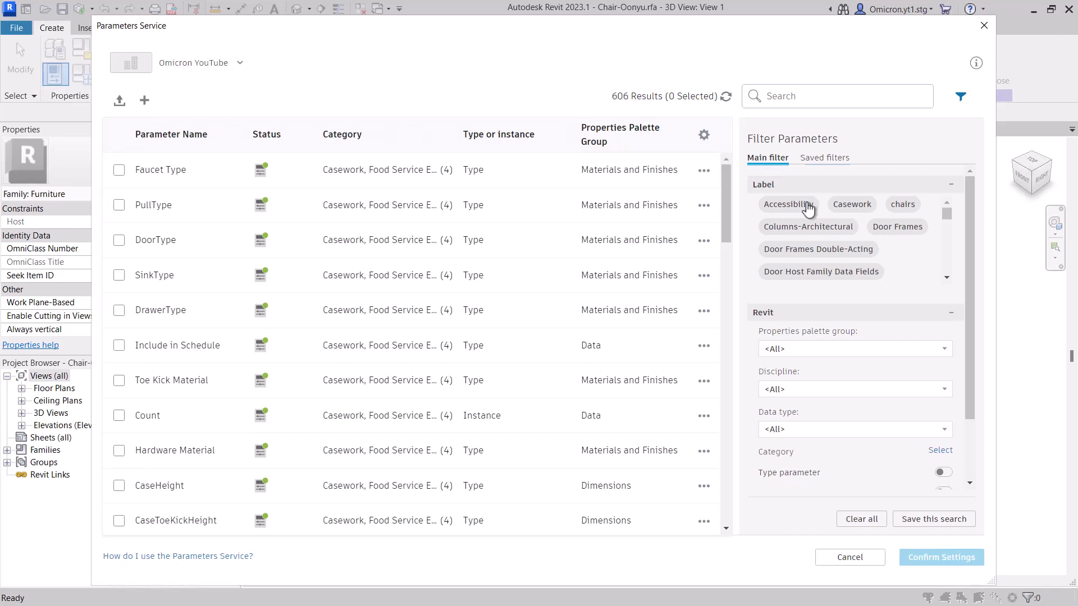
{"action": "left_click", "coordinate": [809, 206]}
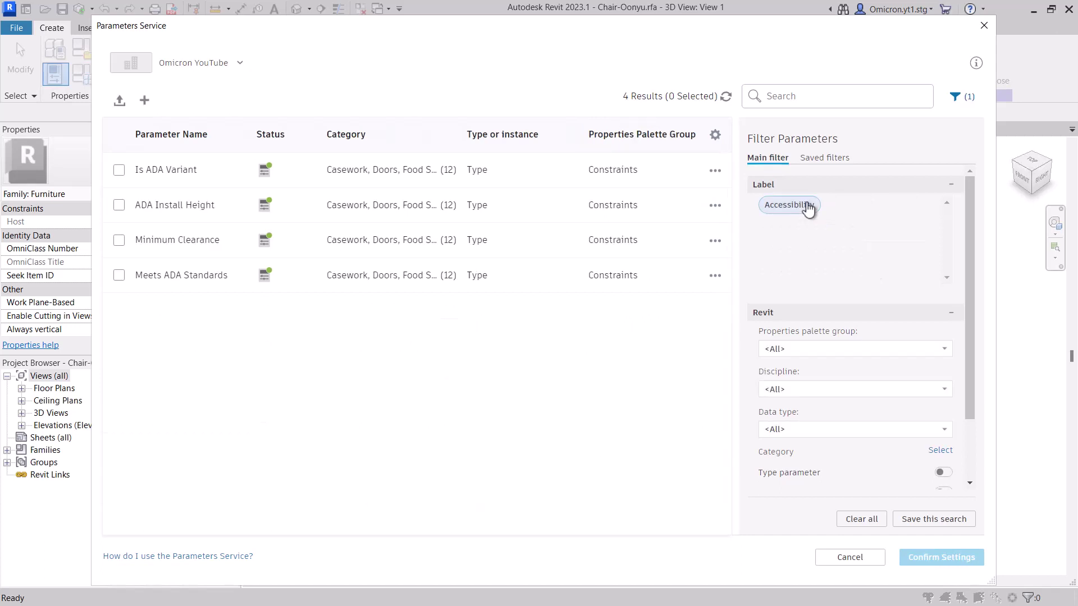
Select the four ADA parameters, confirm them and add them to the Chair-Oonyu family
{"action": "left_click", "coordinate": [119, 169]}
{"action": "left_click", "coordinate": [119, 275], "text": "shift"}
{"action": "left_click", "coordinate": [944, 562]}
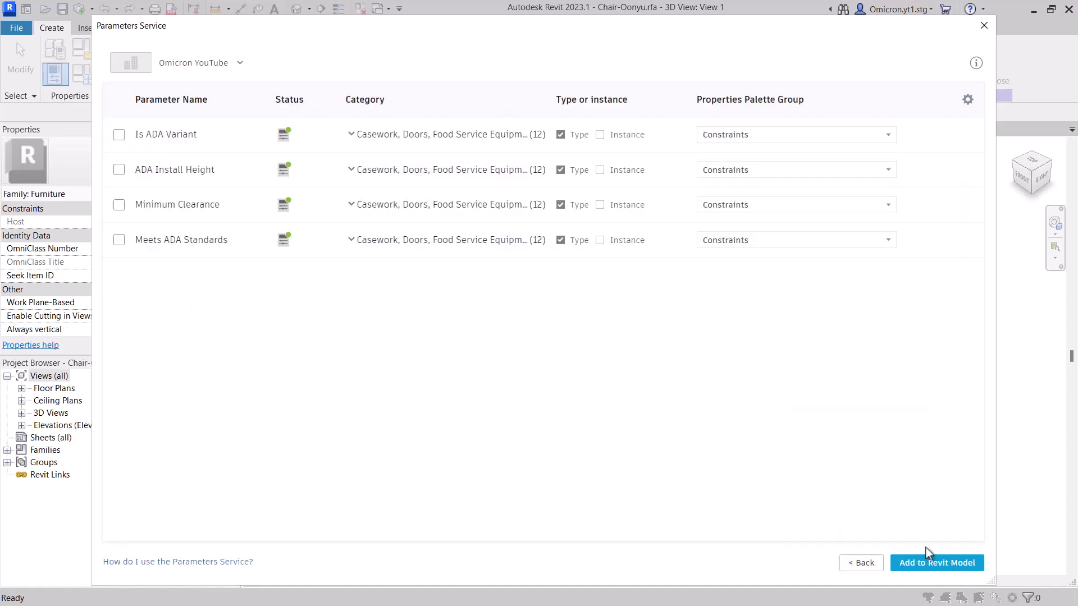
{"action": "left_click", "coordinate": [938, 562]}
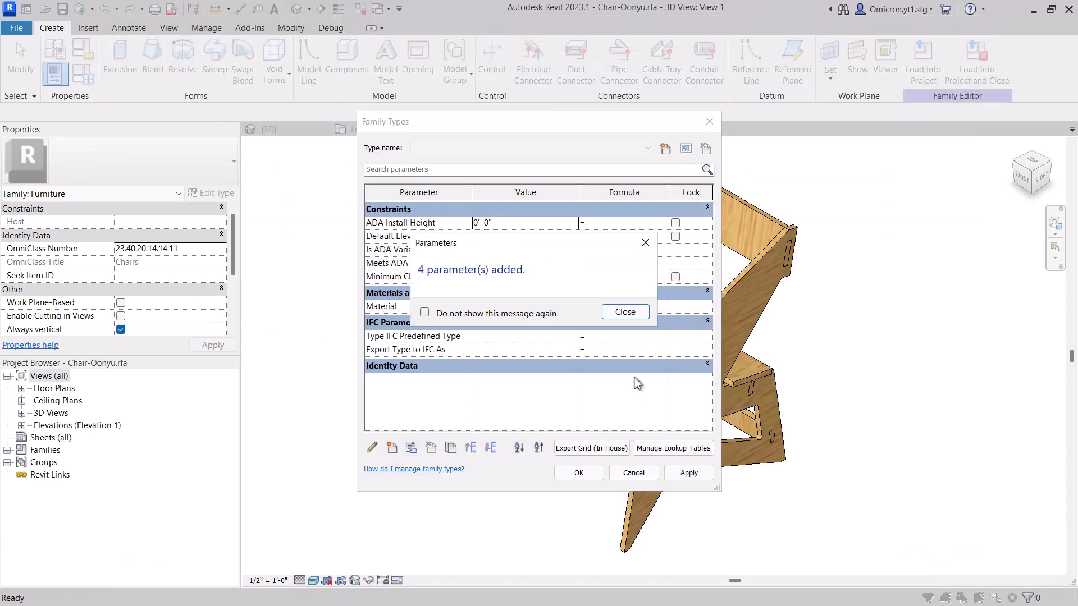